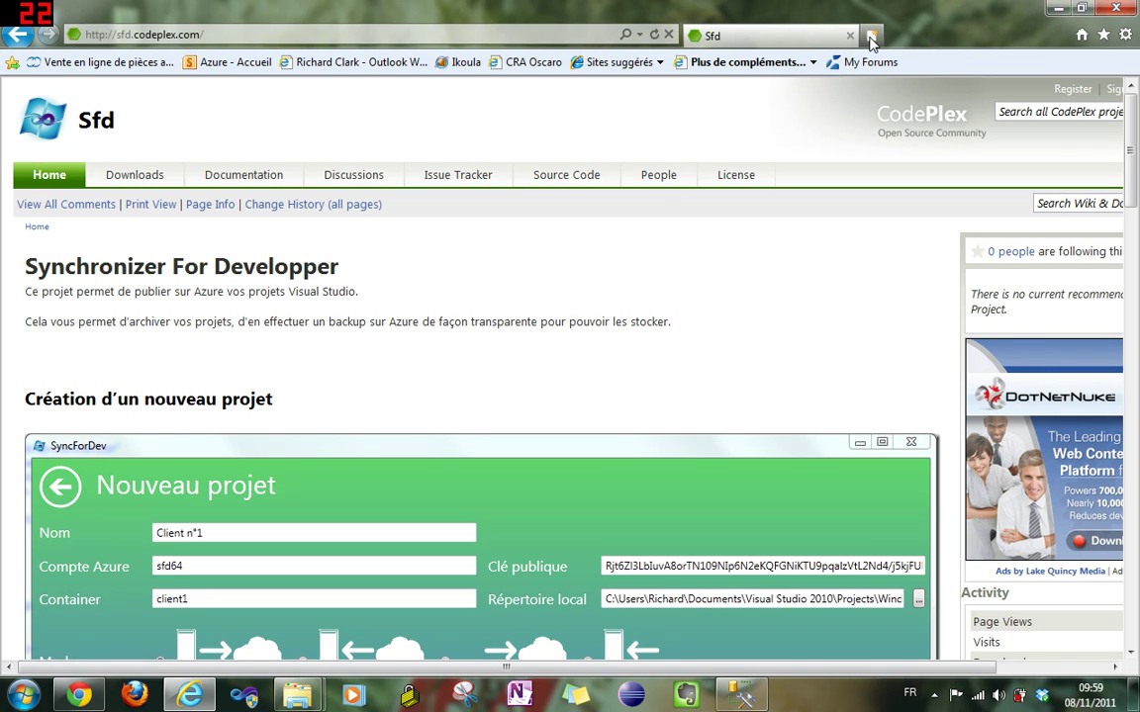
- Open a new blank Internet Explorer tab next to the Sfd CodePlex page
{"action": "left_click", "coordinate": [871, 40]}
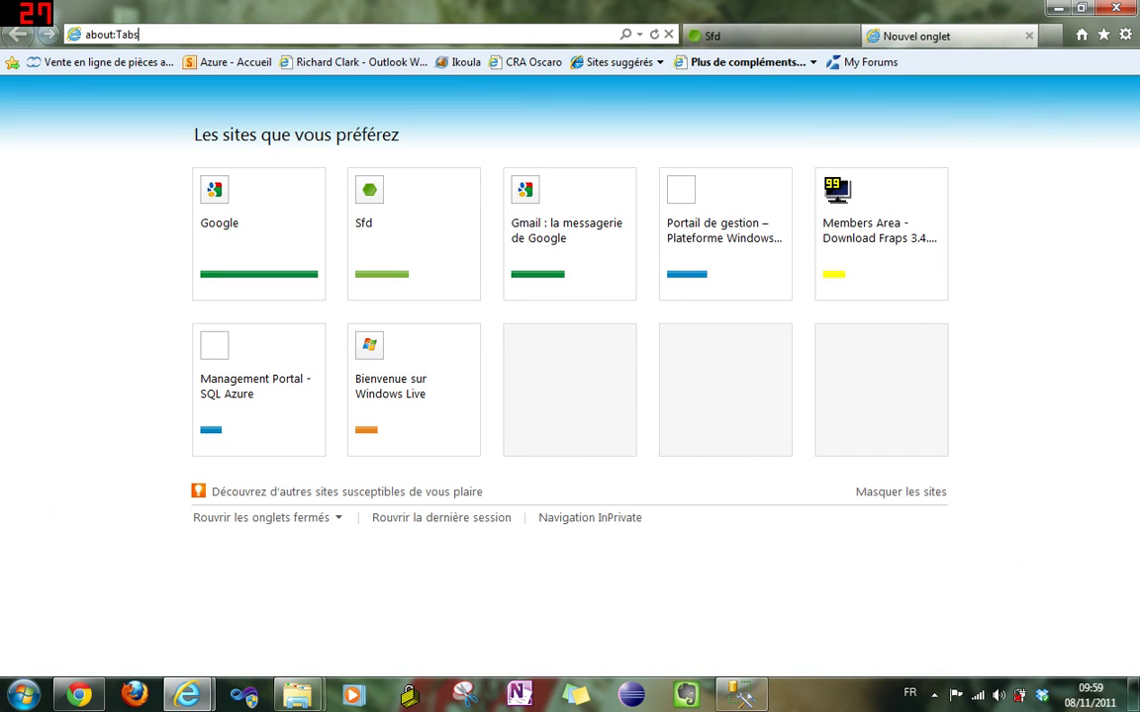
- Browse to windows.azure.com and sign in with the saved Live ID and its password
{"action": "type", "text": "windows.azure.com/"}
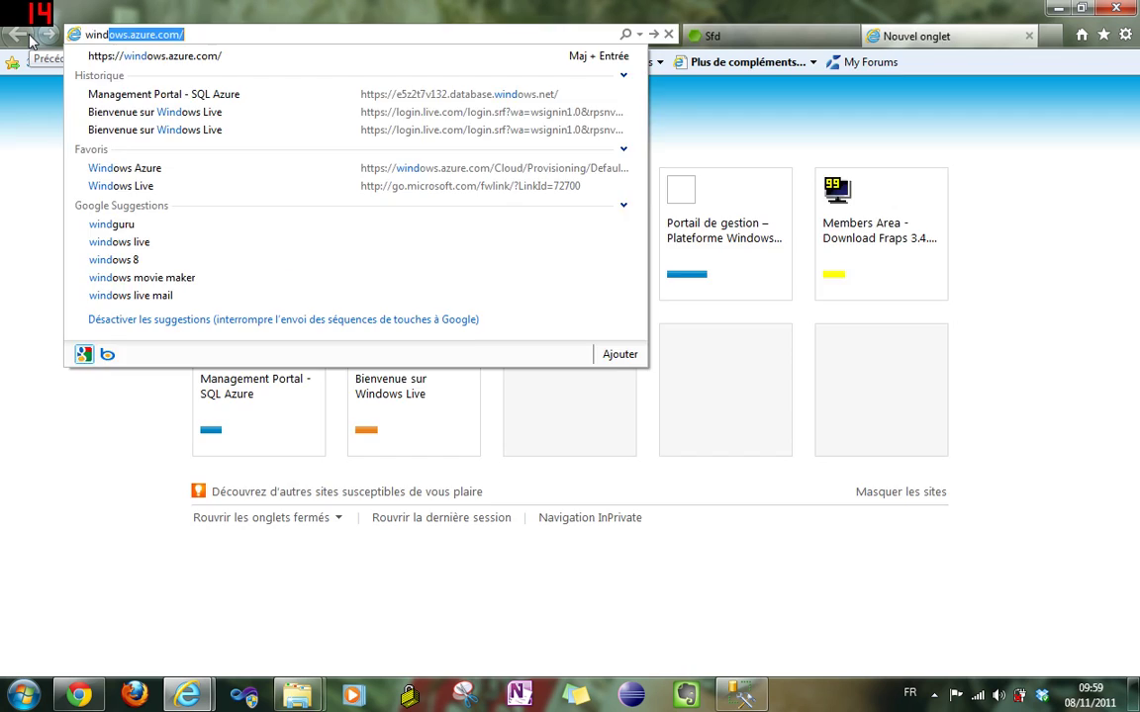
{"action": "key", "text": "Return"}
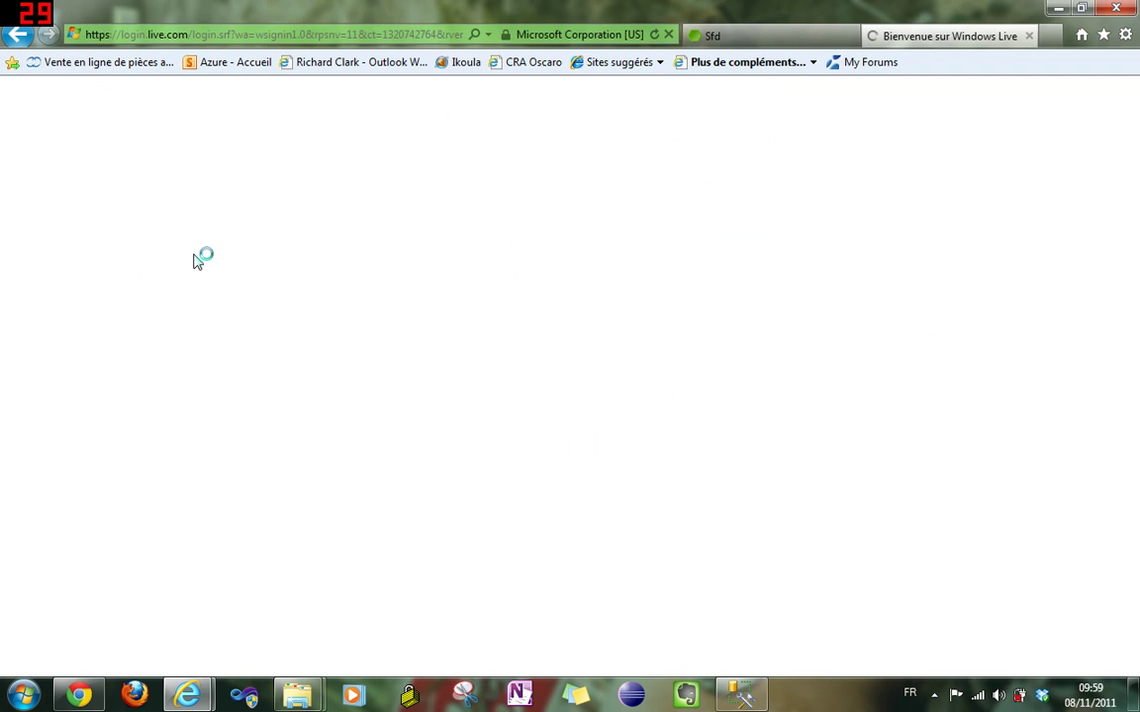
{"action": "type", "text": "s"}
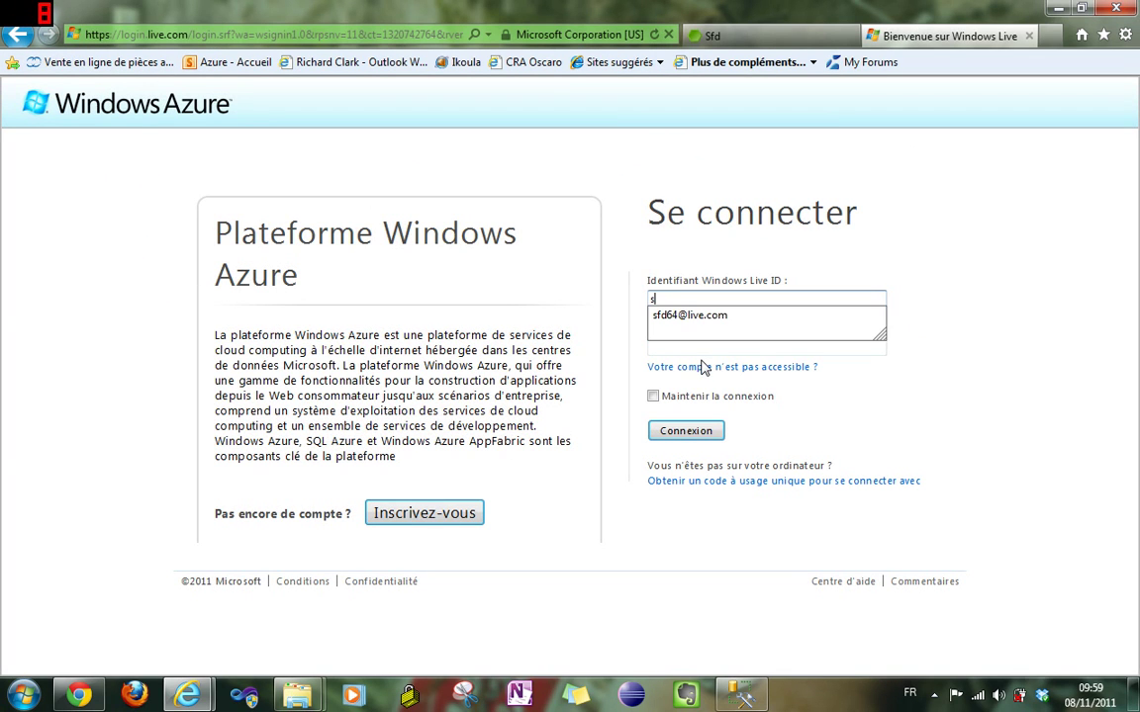
{"action": "type", "text": "fd"}
{"action": "key", "text": "Down"}
{"action": "key", "text": "Return"}
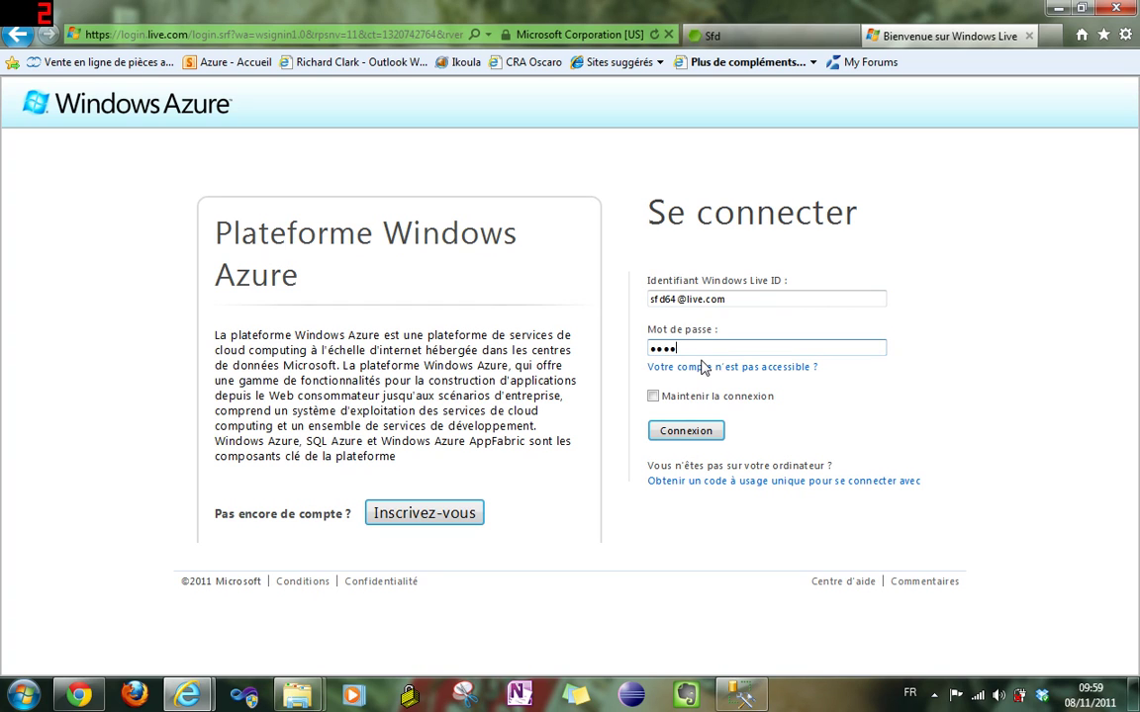
{"action": "type", "text": "•••••••••"}
{"action": "key", "text": "Return"}
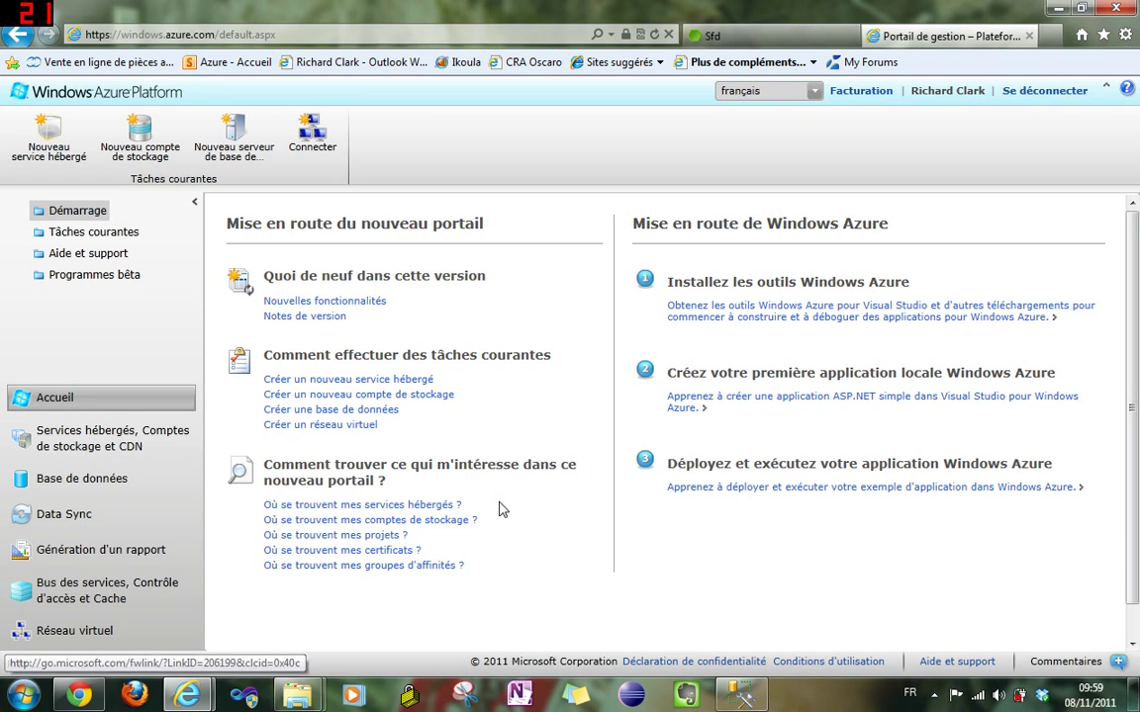
- Start creating a new SQL Azure server under Abonnement-1 in the West Europe region
{"action": "left_click", "coordinate": [70, 485]}
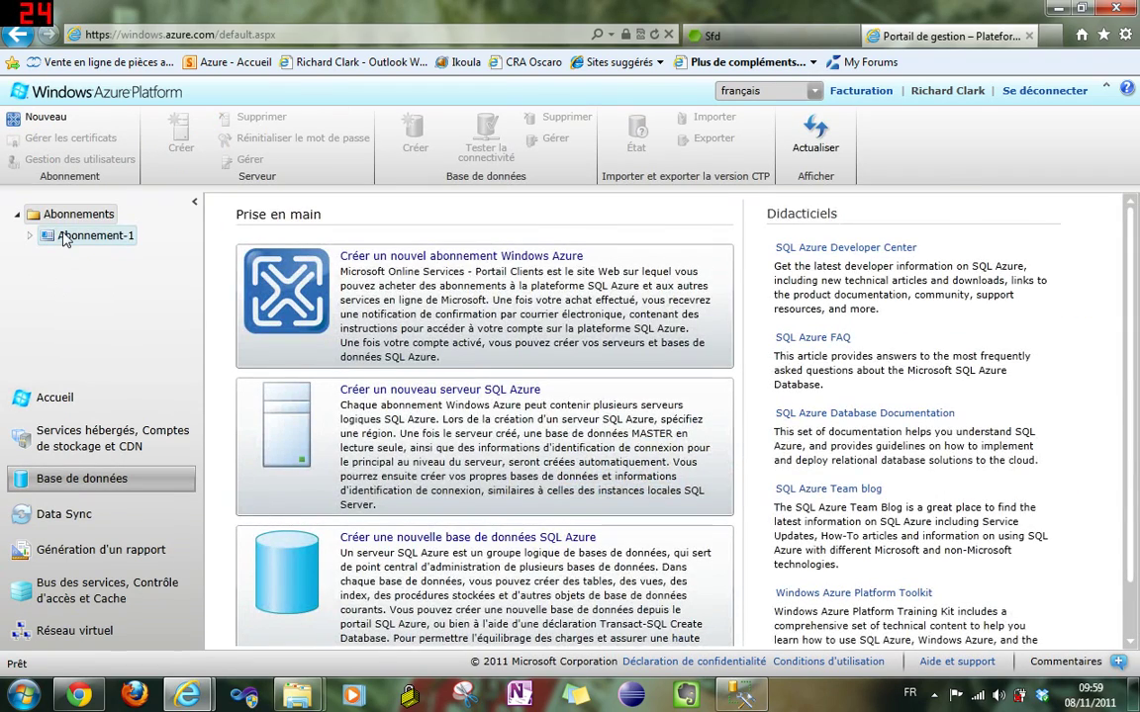
{"action": "left_click", "coordinate": [64, 238]}
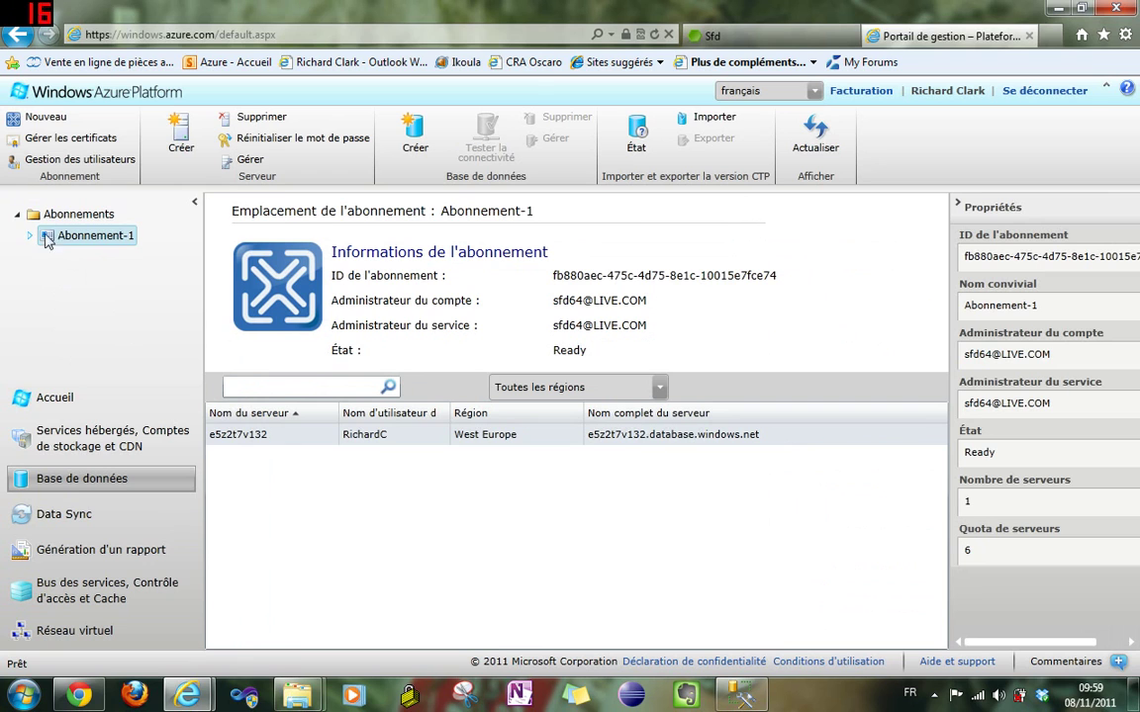
{"action": "left_click", "coordinate": [179, 141]}
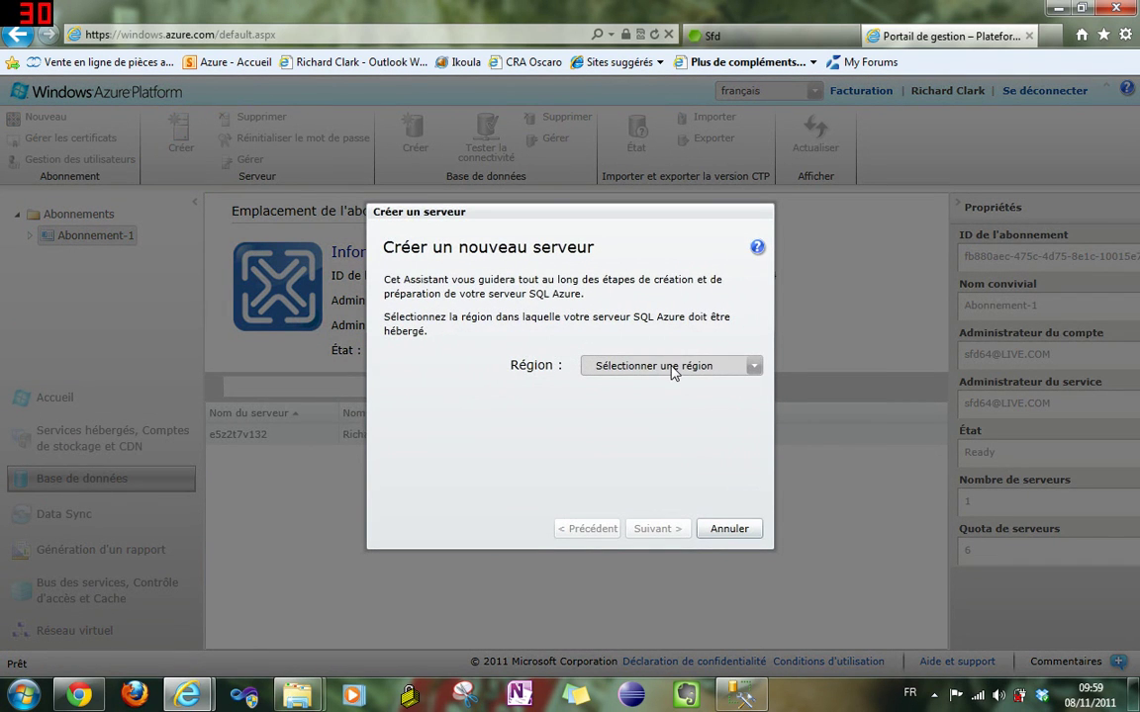
{"action": "left_click", "coordinate": [673, 367]}
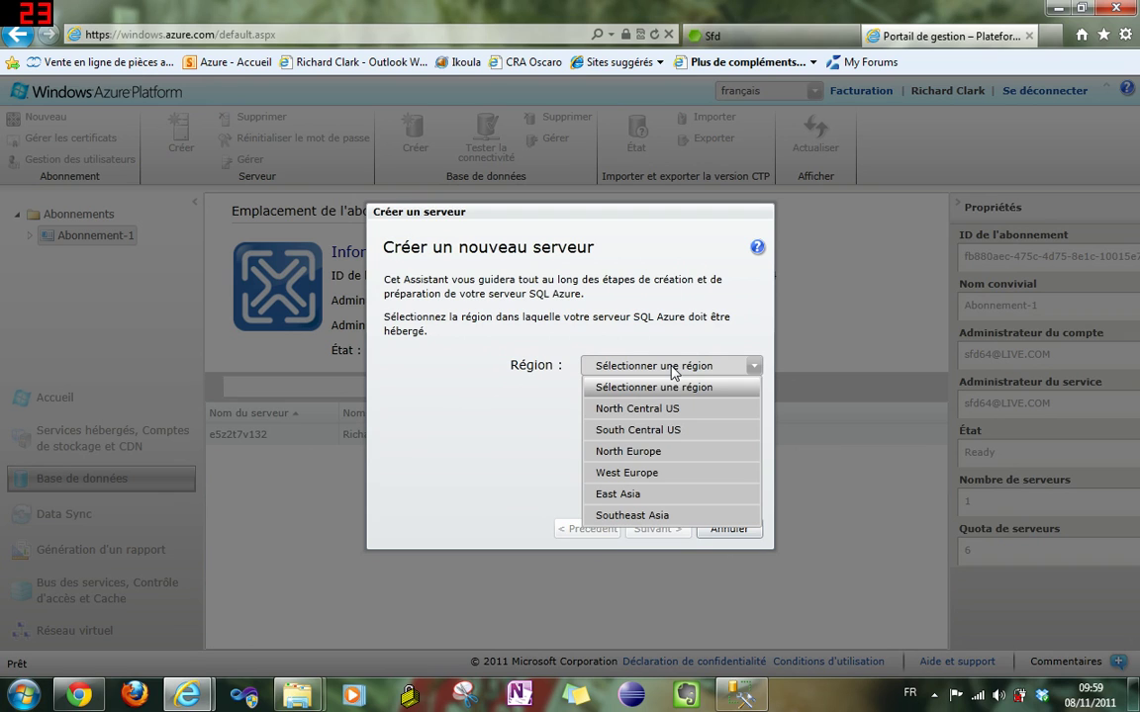
{"action": "left_click", "coordinate": [638, 475]}
{"action": "left_click", "coordinate": [638, 534]}
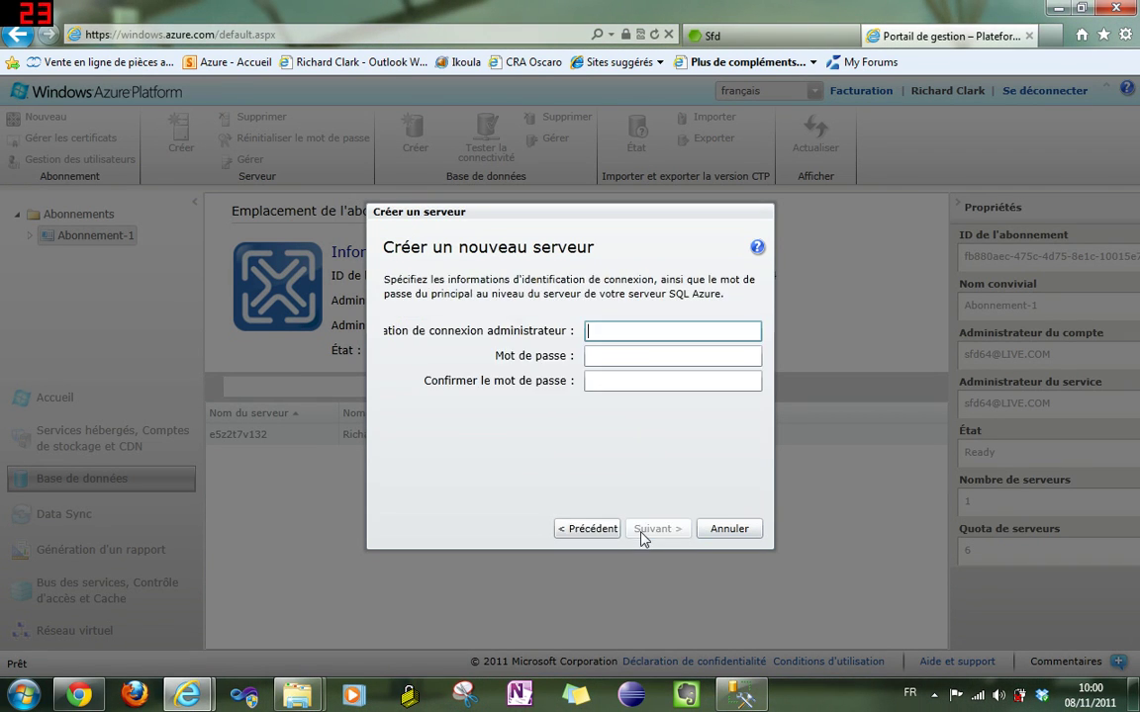
- Enter the server administrator login and password, then confirm the password
{"action": "type", "text": "RichardC"}
{"action": "key", "text": "Tab"}
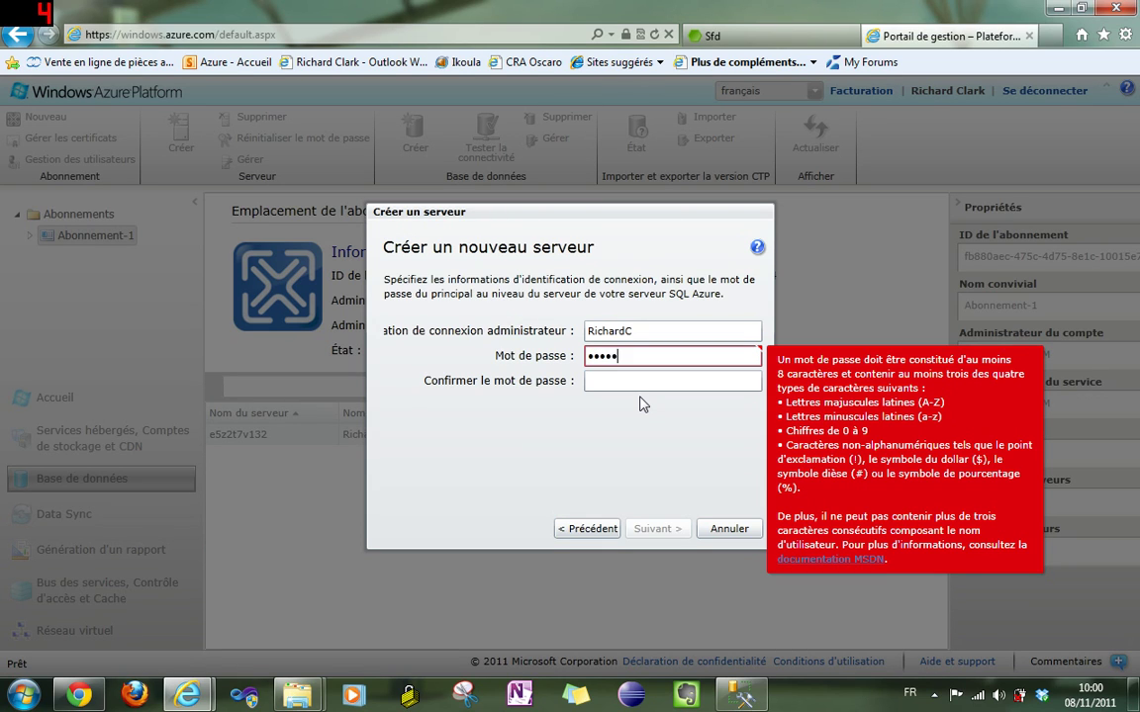
{"action": "type", "text": "••"}
{"action": "key", "text": "Tab"}
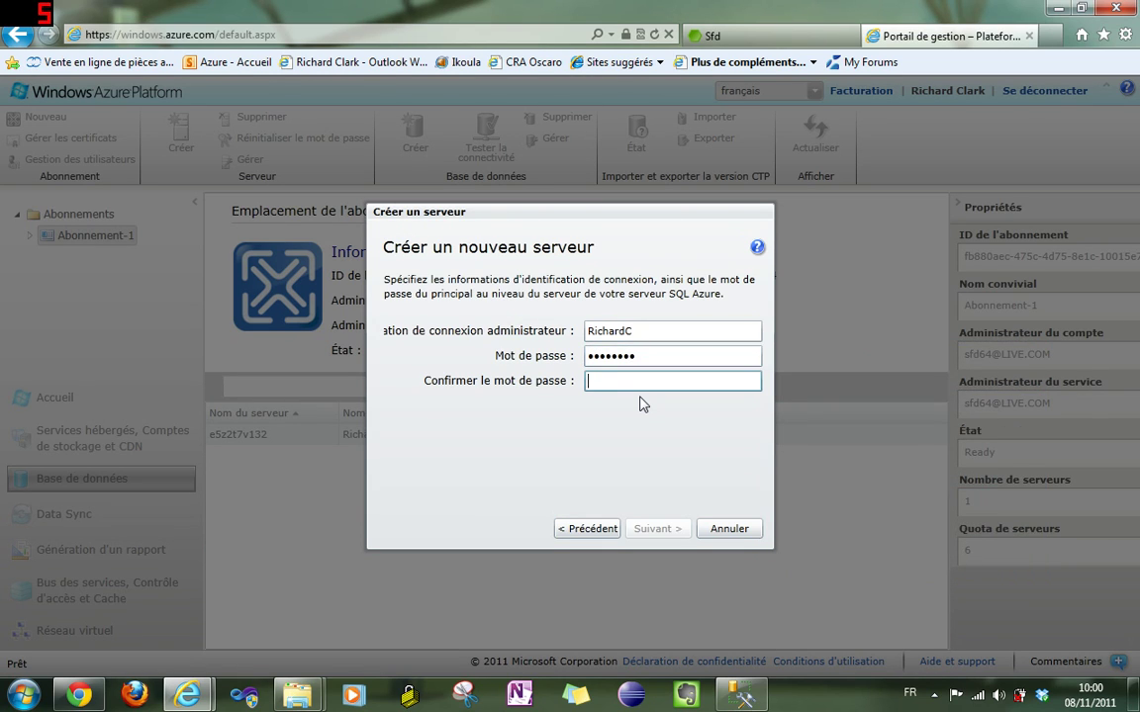
{"action": "type", "text": "••••"}
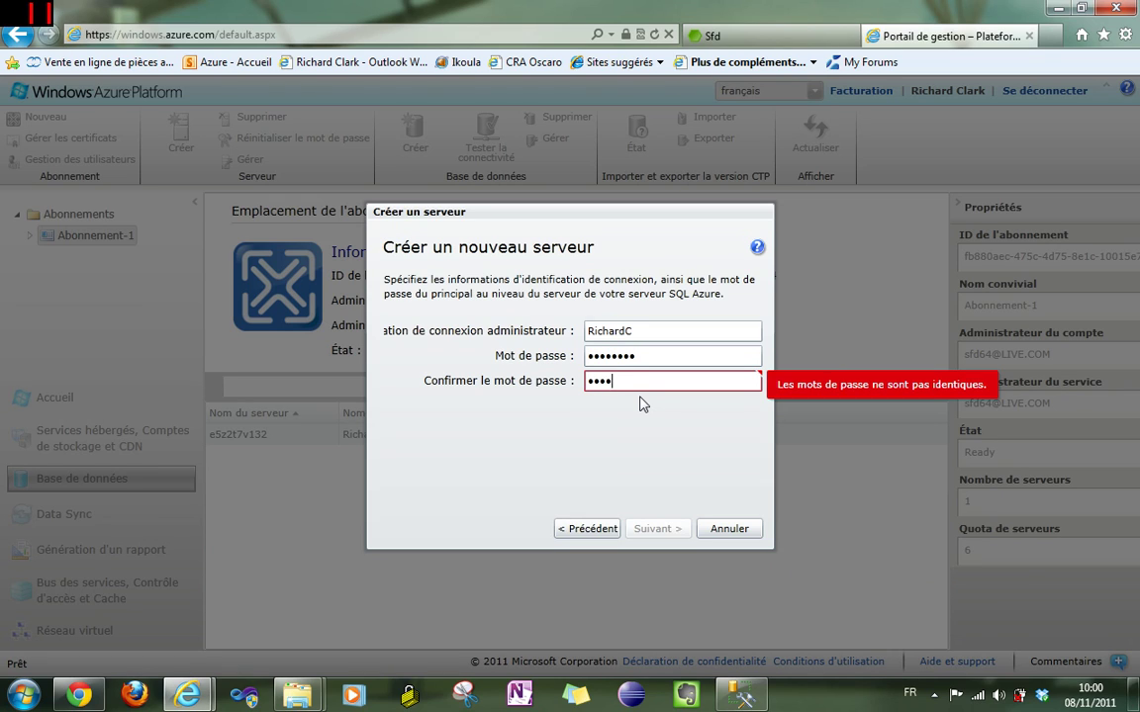
{"action": "type", "text": "••••"}
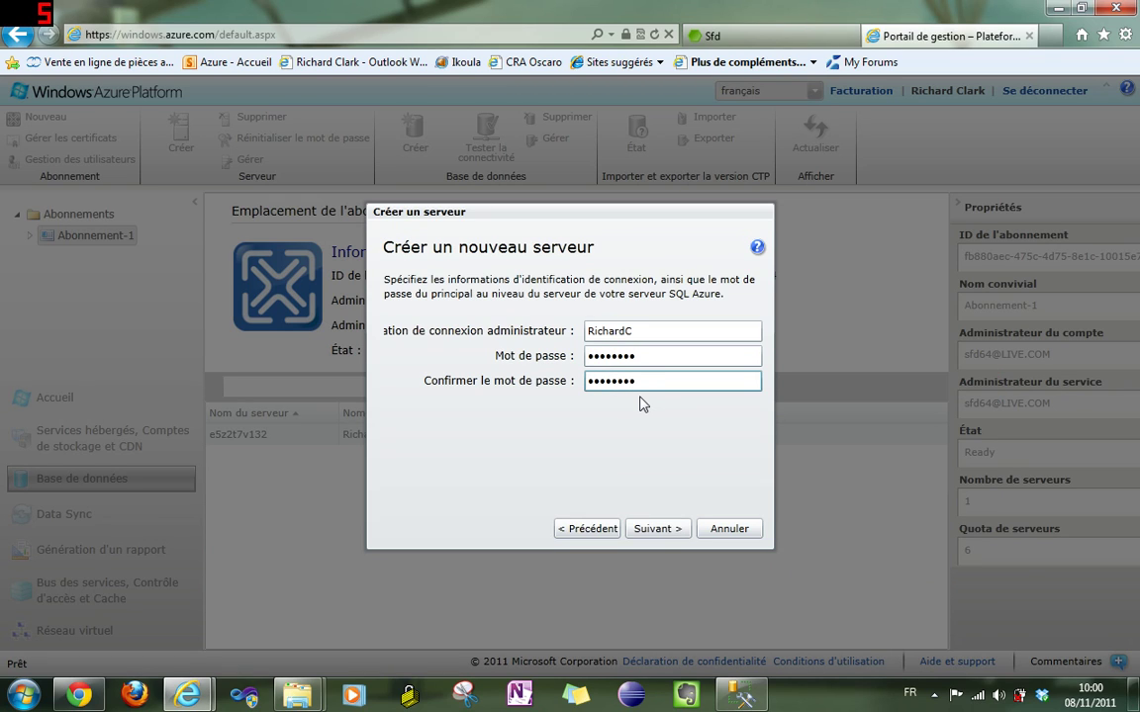
- Allow other Windows Azure services to access the new server
{"action": "left_click", "coordinate": [657, 530]}
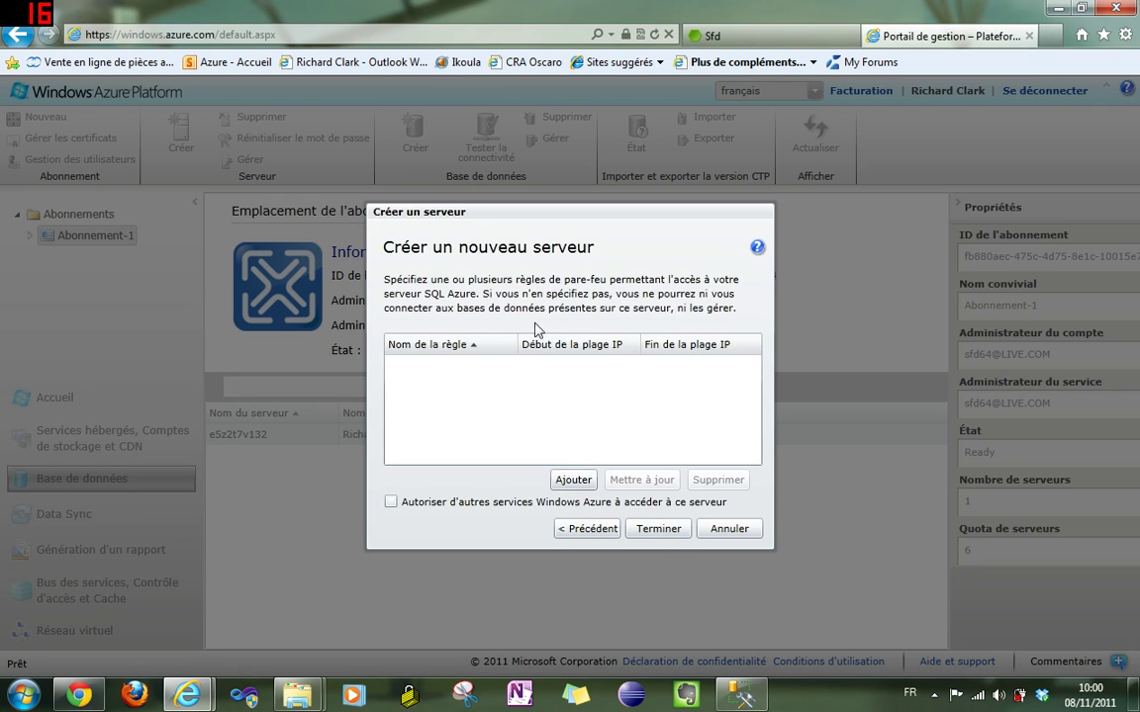
{"action": "left_click_drag", "start_coordinate": [497, 219], "coordinate": [522, 180]}
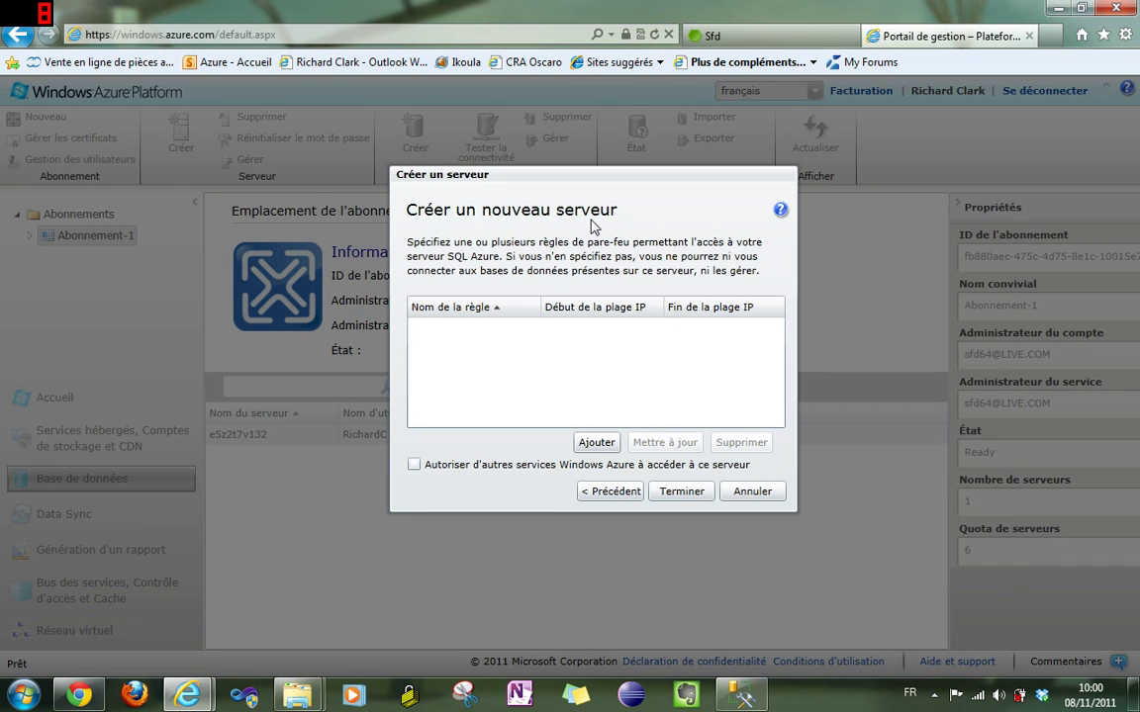
{"action": "left_click", "coordinate": [413, 465]}
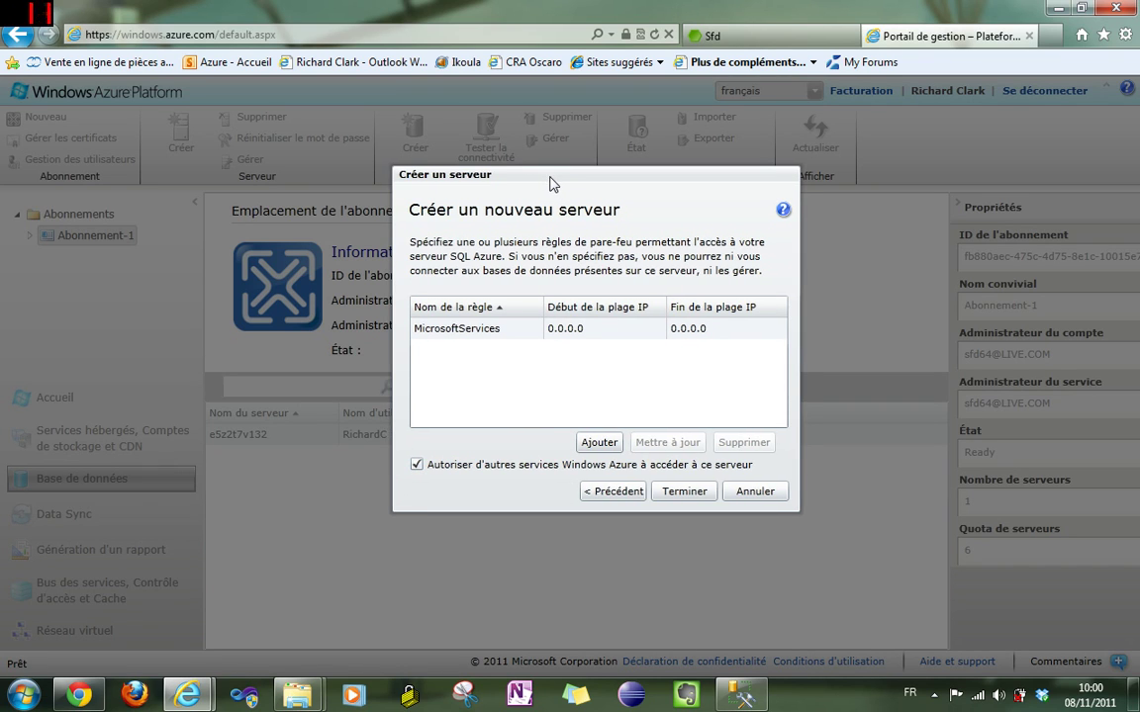
{"action": "left_click_drag", "start_coordinate": [547, 181], "coordinate": [552, 180]}
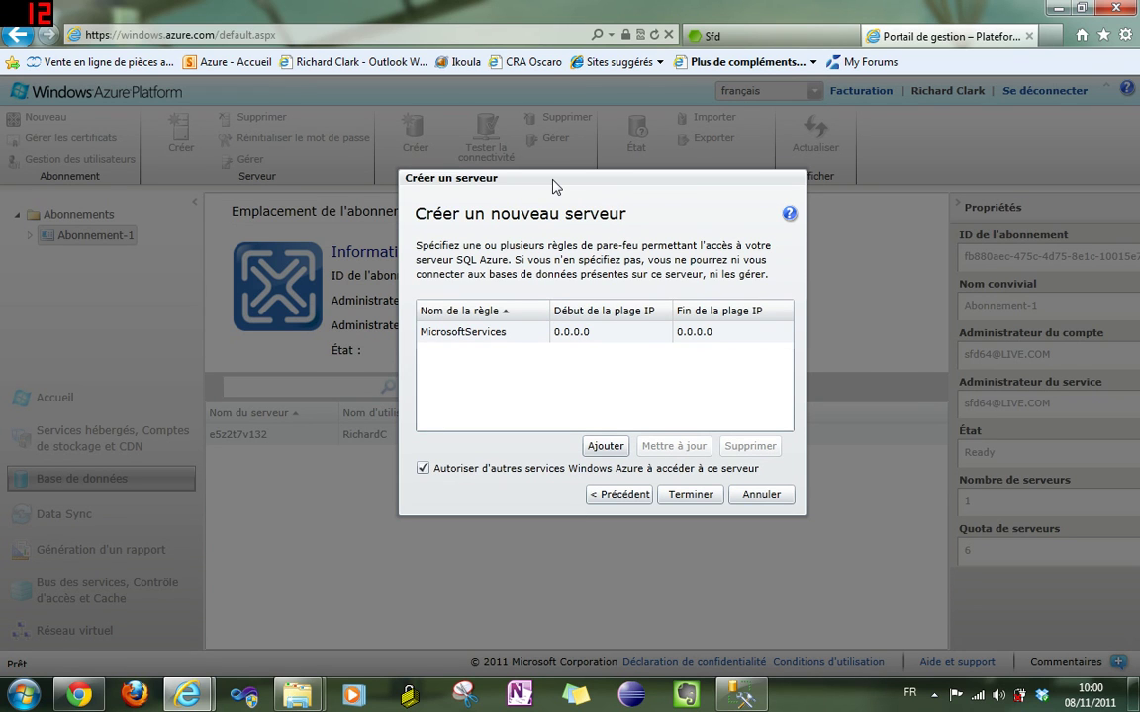
{"action": "left_click", "coordinate": [603, 447]}
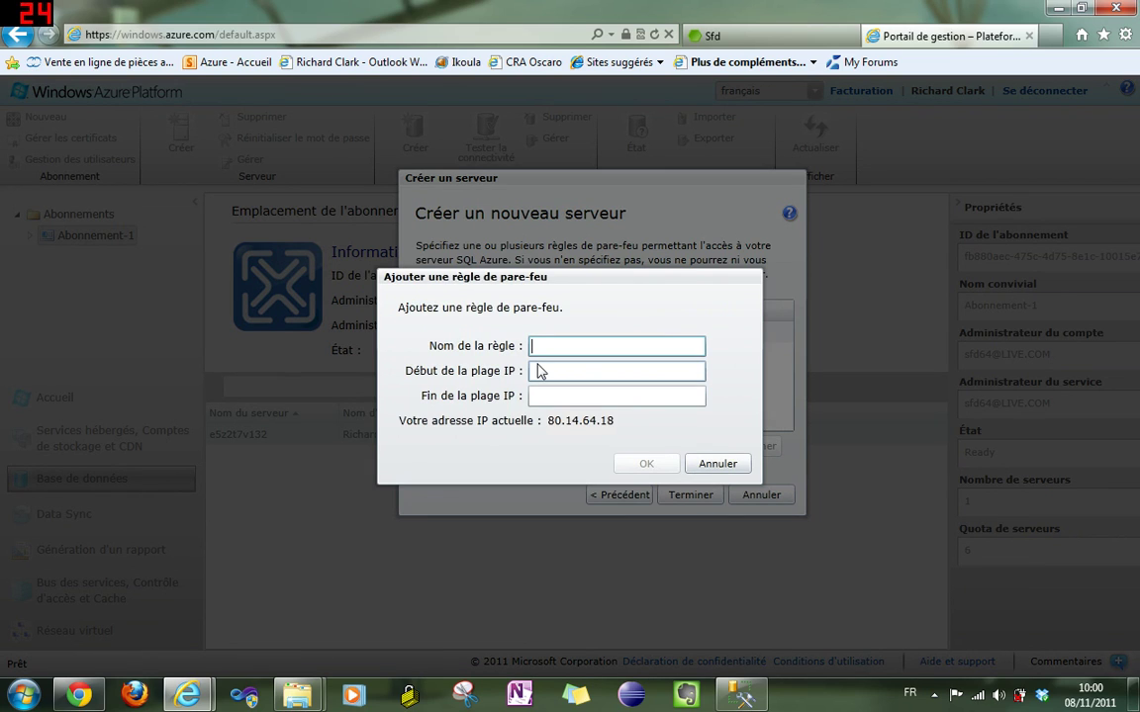
{"action": "type", "text": "Mon IP Pays Basque"}
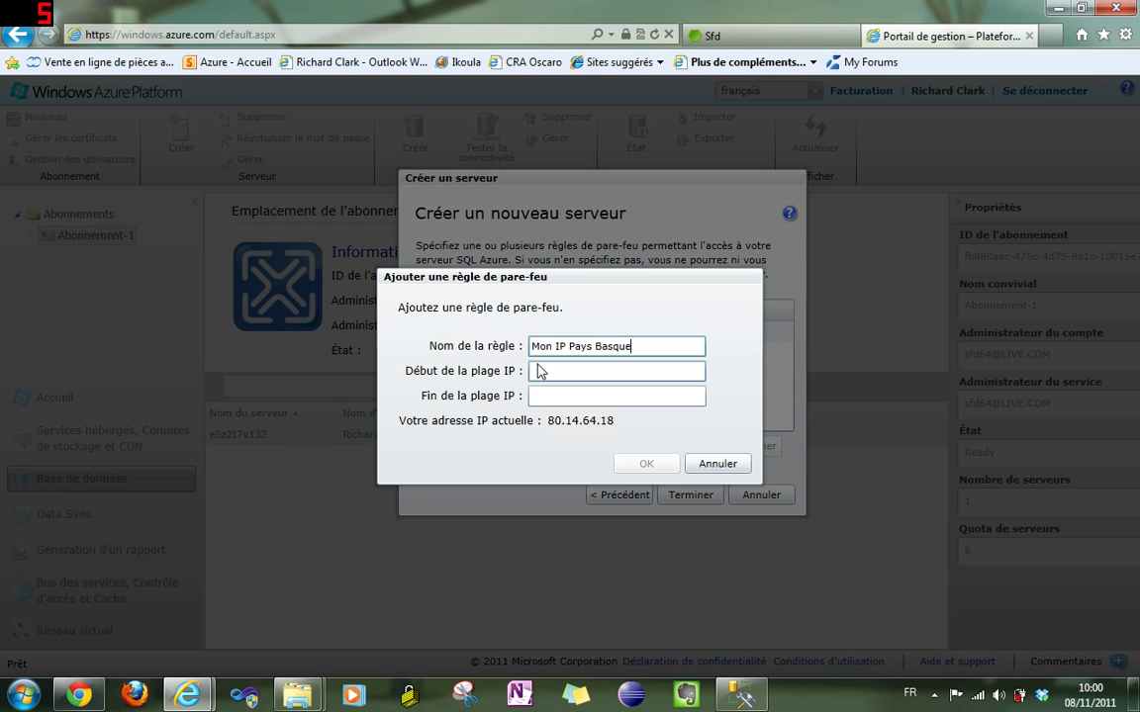
{"action": "left_click", "coordinate": [540, 371]}
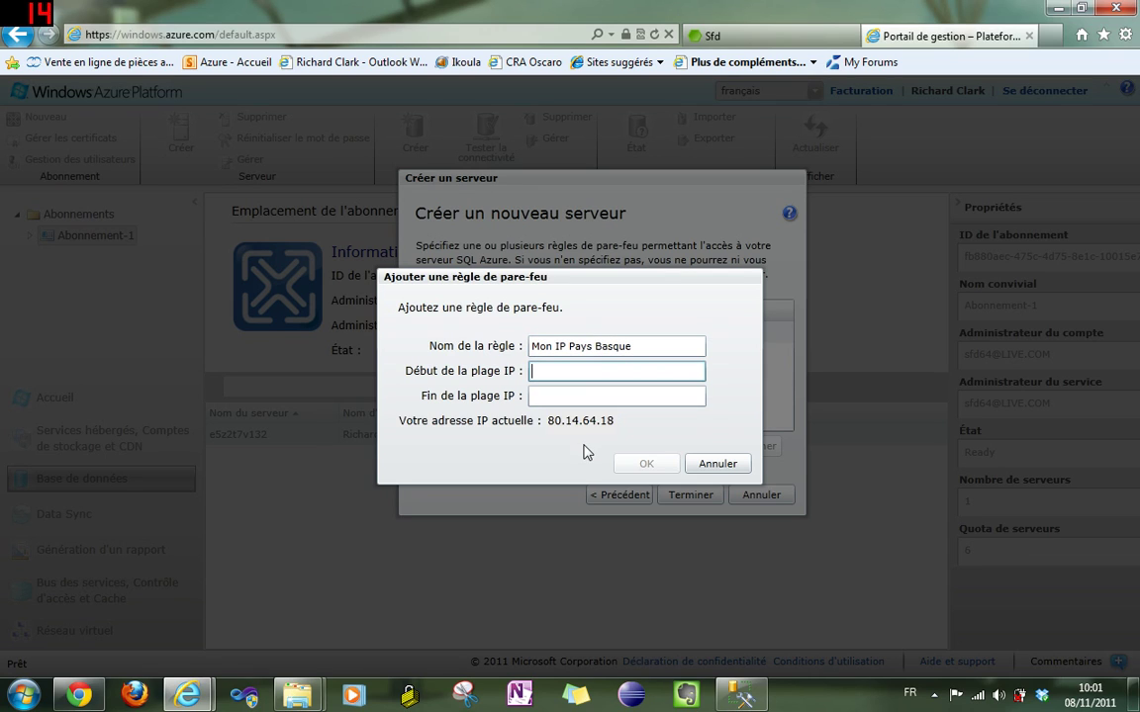
{"action": "type", "text": "80.14"}
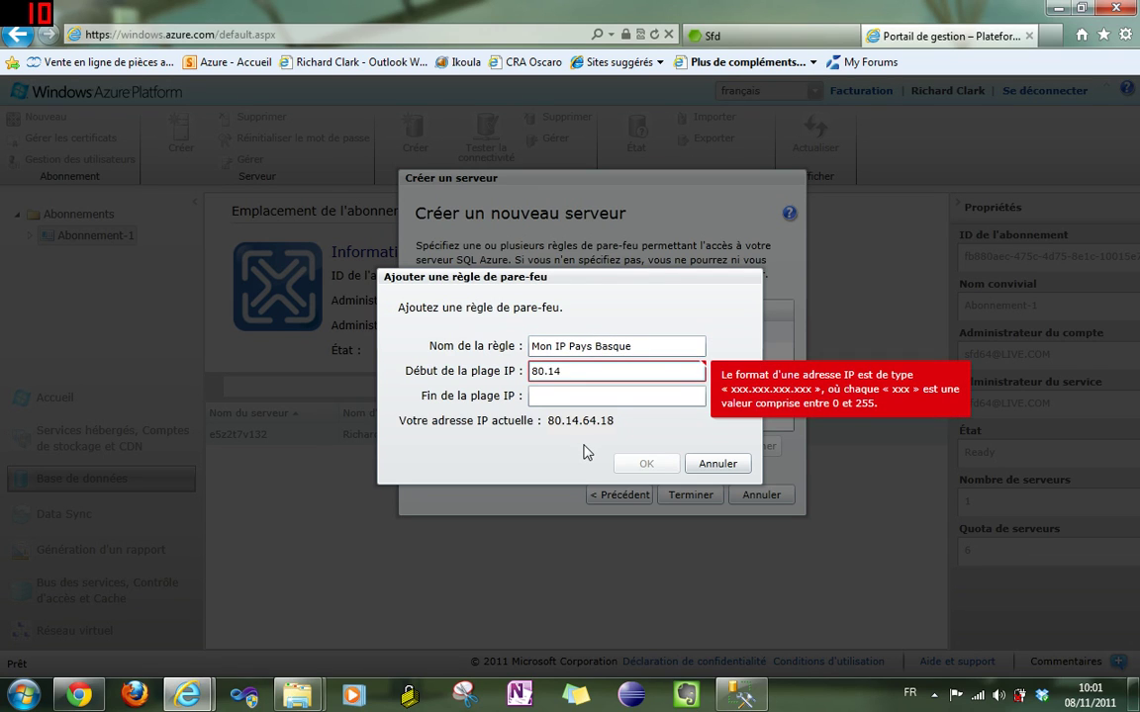
{"action": "type", "text": ".64.18"}
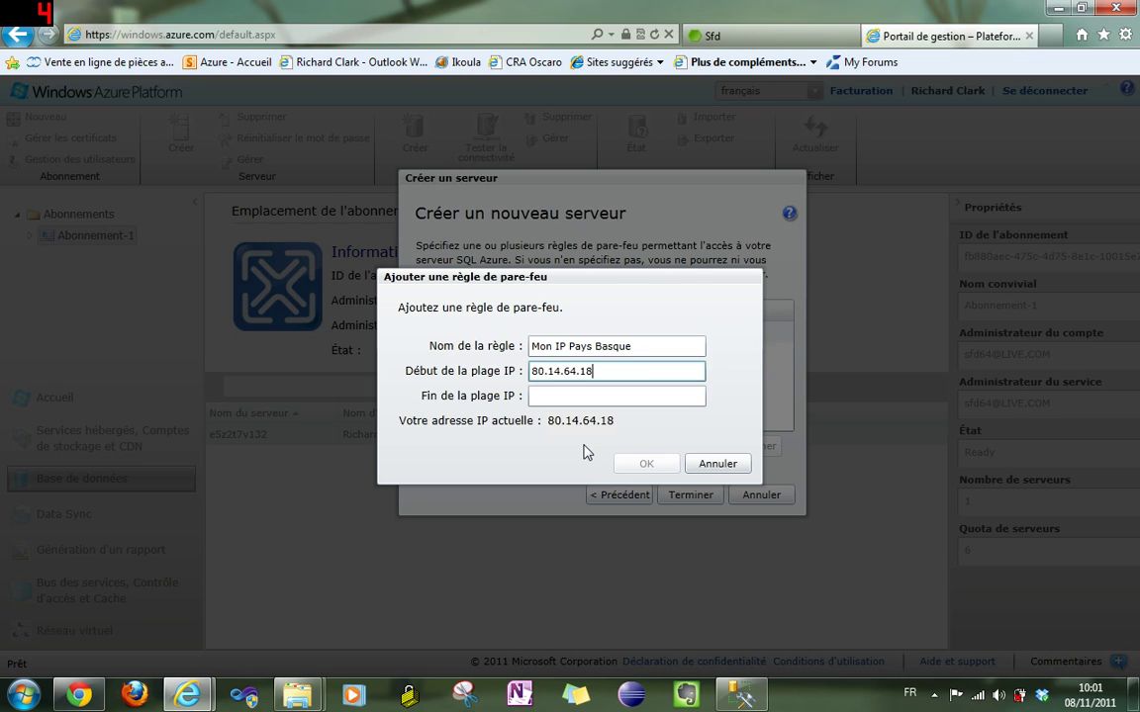
{"action": "key", "text": "Tab"}
{"action": "type", "text": "80."}
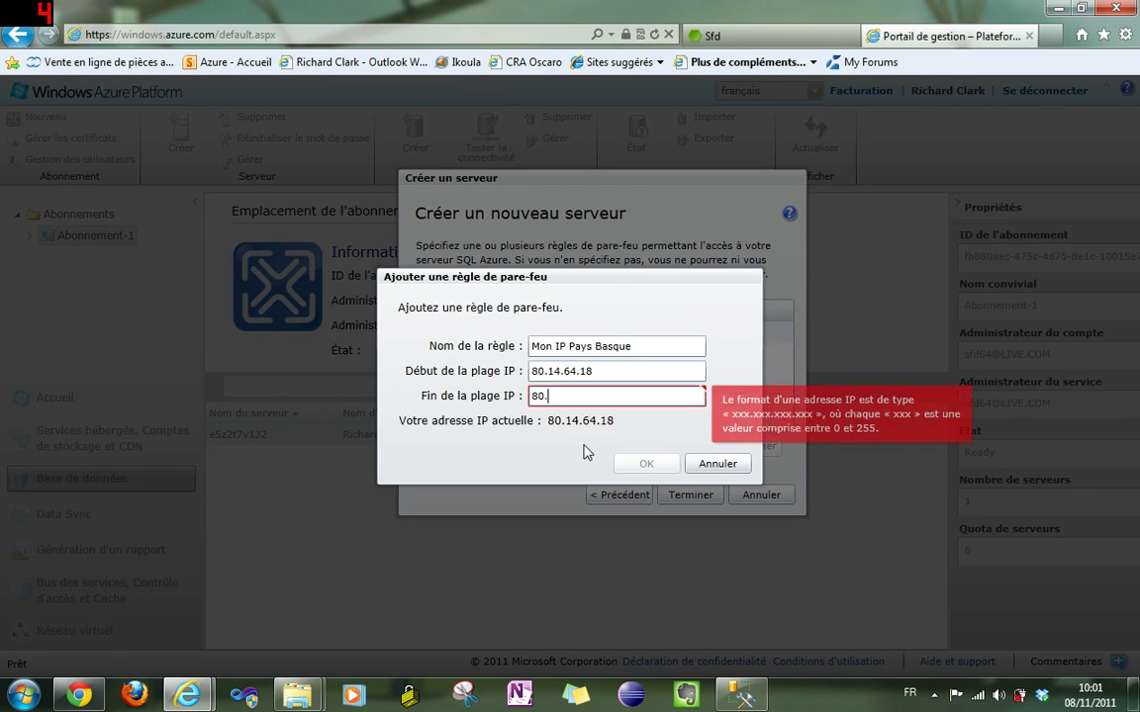
{"action": "type", "text": "14.64."}
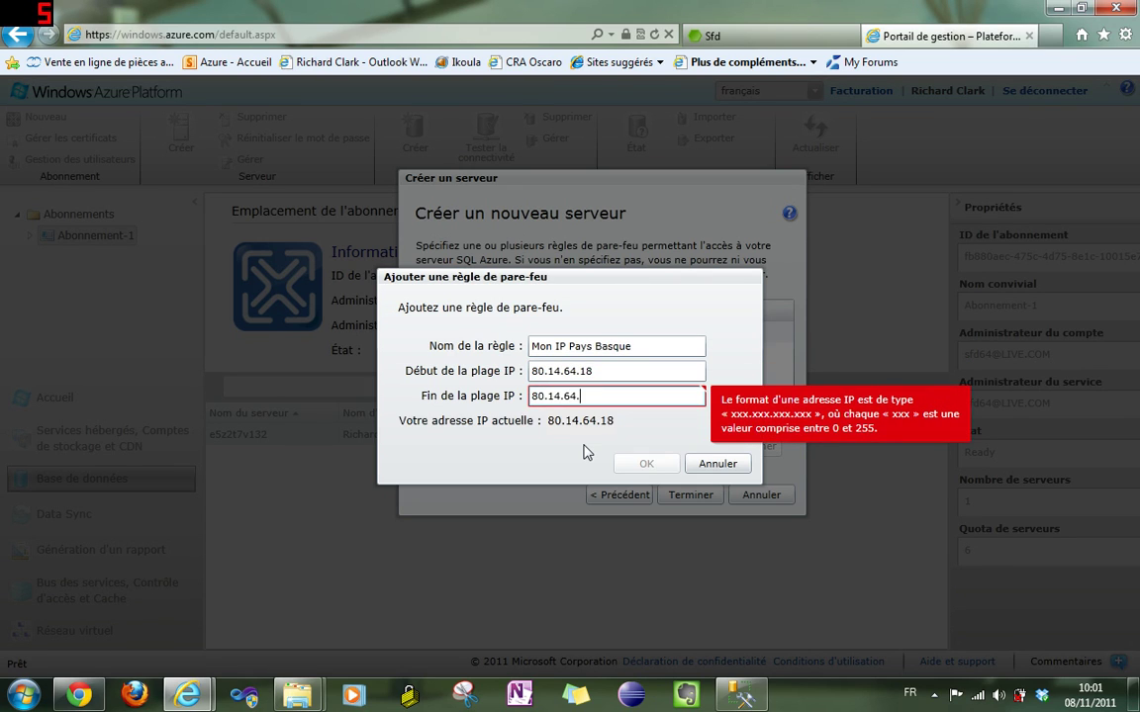
{"action": "type", "text": "18"}
{"action": "left_click", "coordinate": [647, 464]}
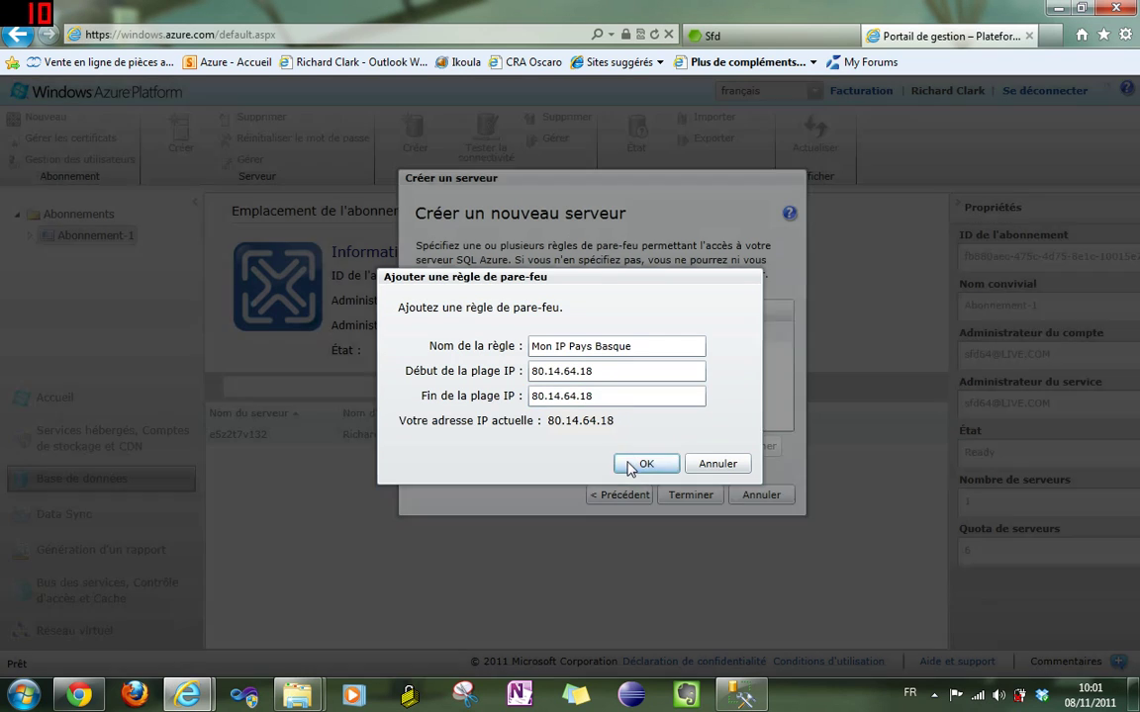
{"action": "left_click", "coordinate": [690, 495]}
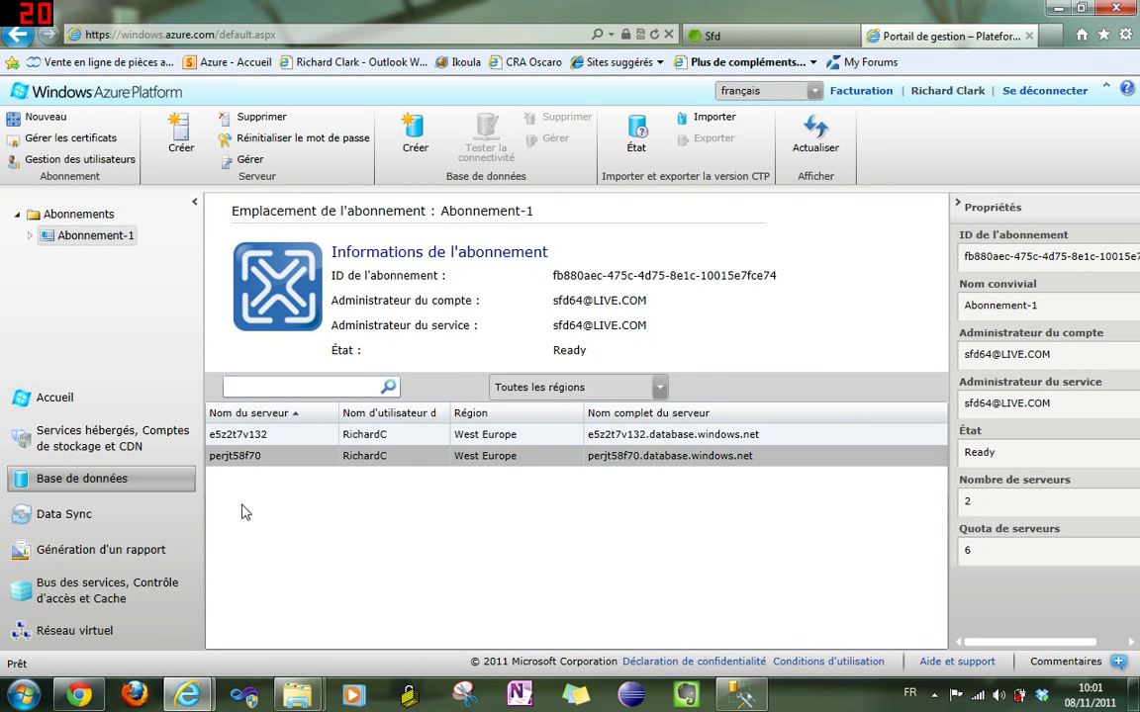
- Download the installation application from the Sfd Beta 1 release, accepting the Ms-PL license
{"action": "left_click", "coordinate": [720, 36]}
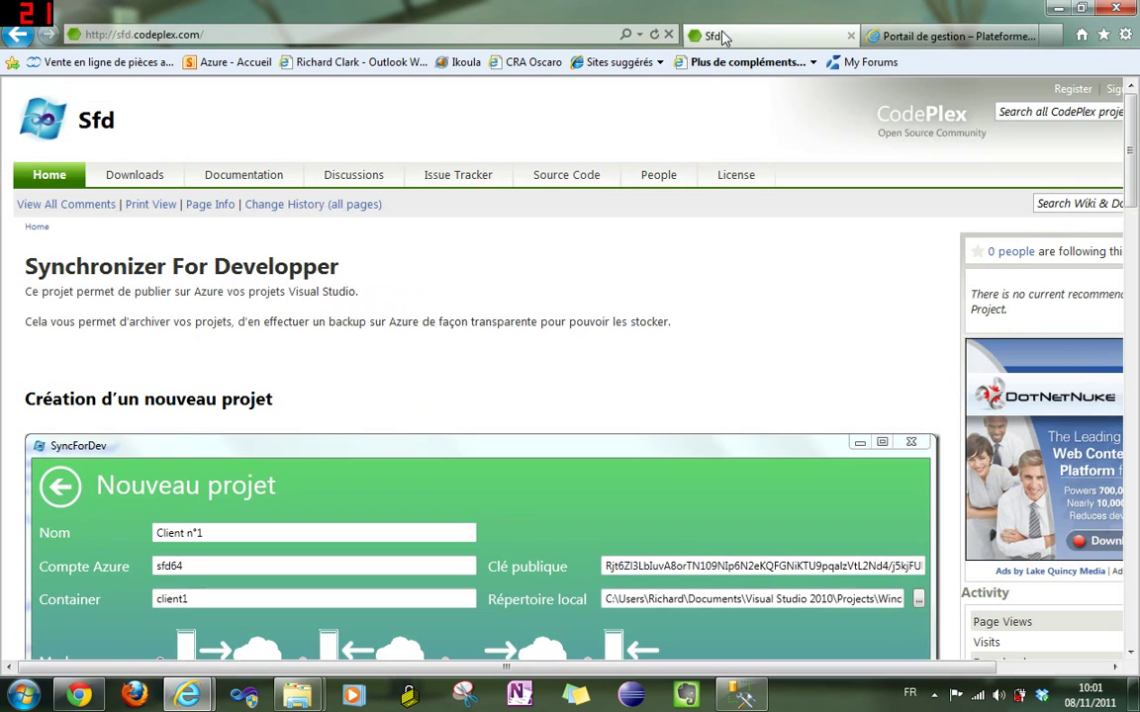
{"action": "left_click", "coordinate": [138, 176]}
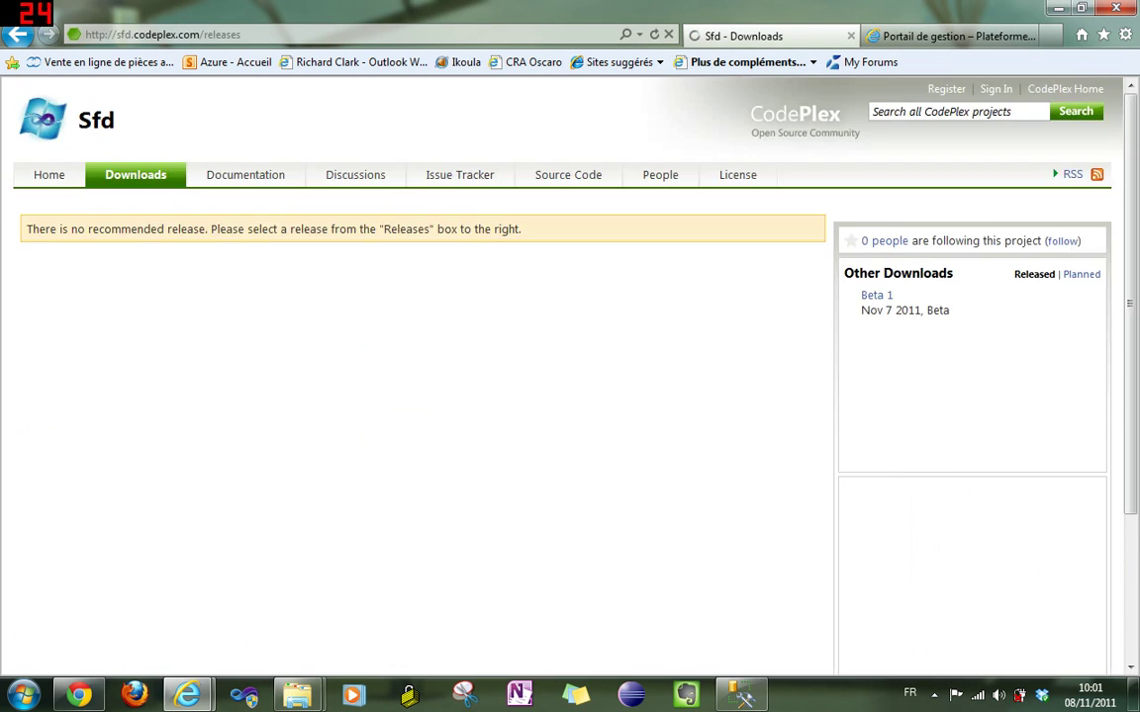
{"action": "left_click", "coordinate": [872, 297]}
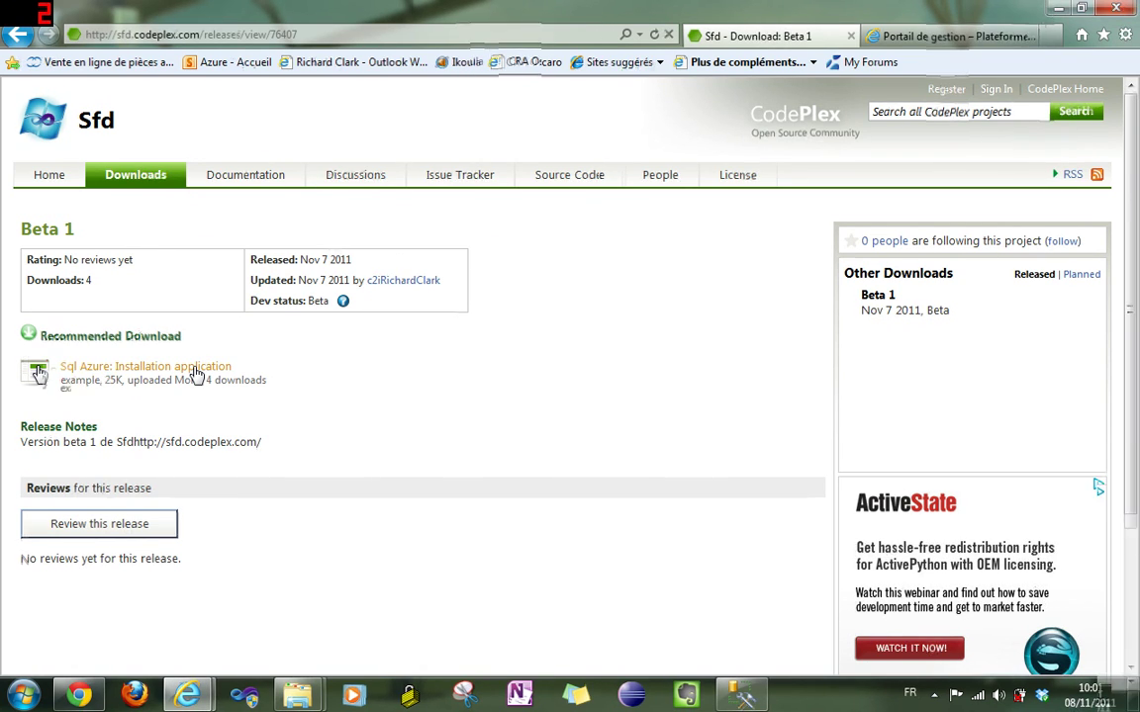
{"action": "left_click", "coordinate": [196, 374]}
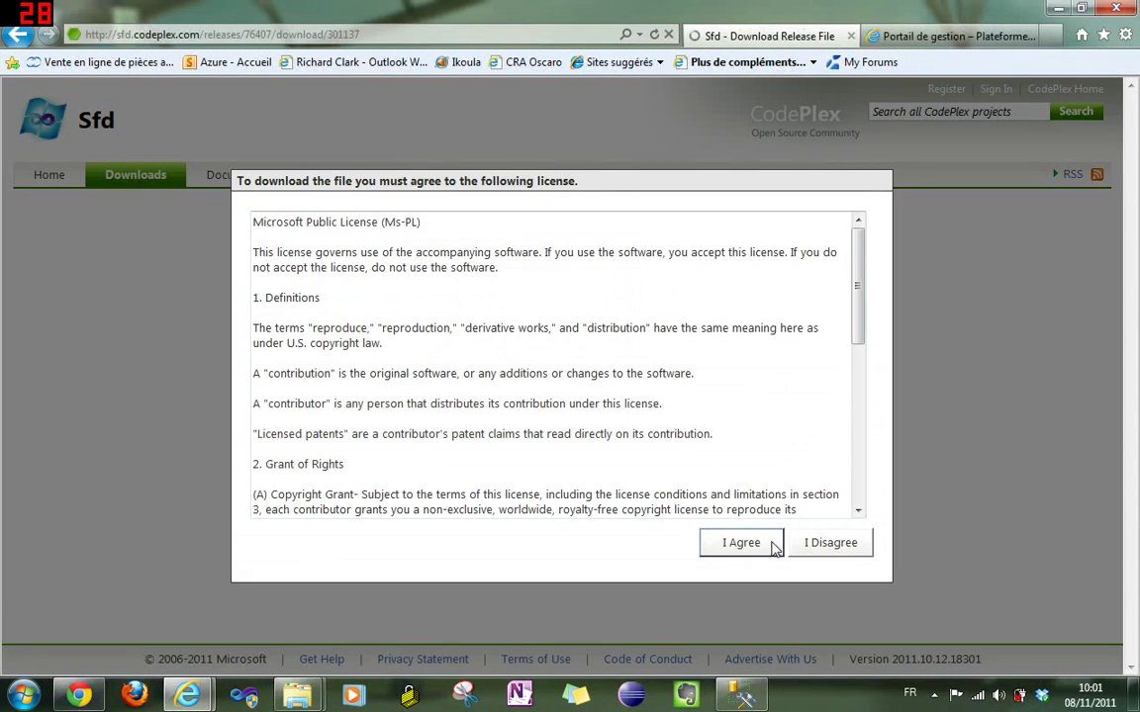
{"action": "left_click", "coordinate": [718, 543]}
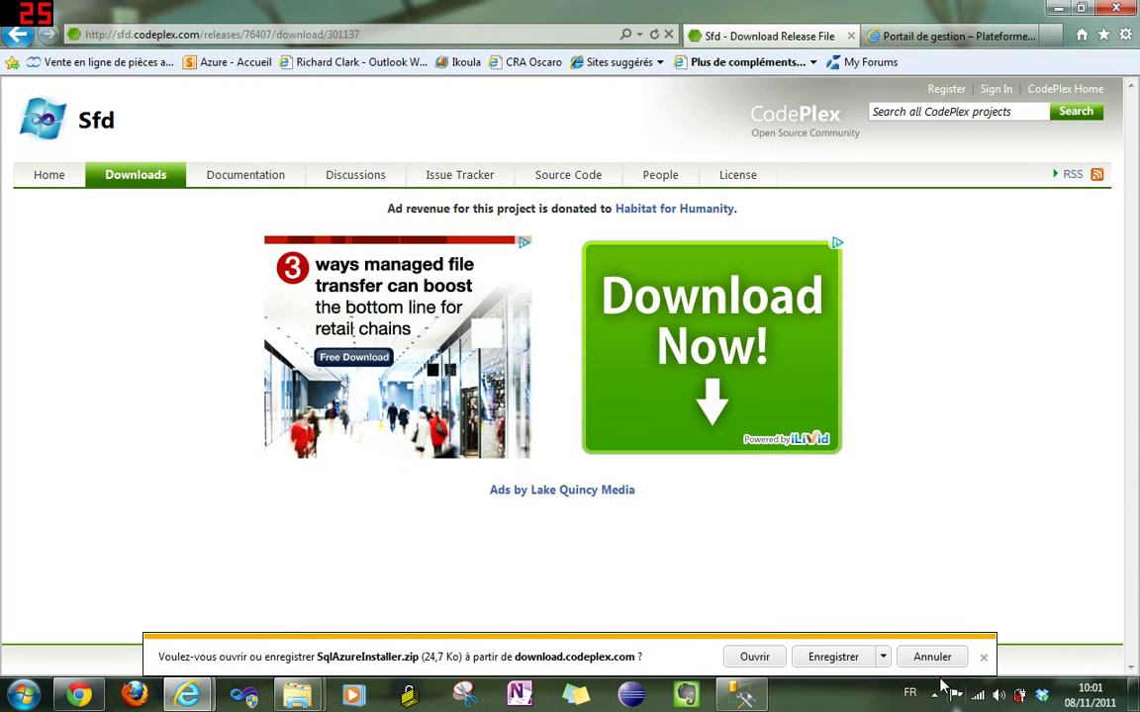
- Save SqlAzureInstaller.zip into the desktop Sfd folder and open the containing folder
{"action": "left_click", "coordinate": [883, 658]}
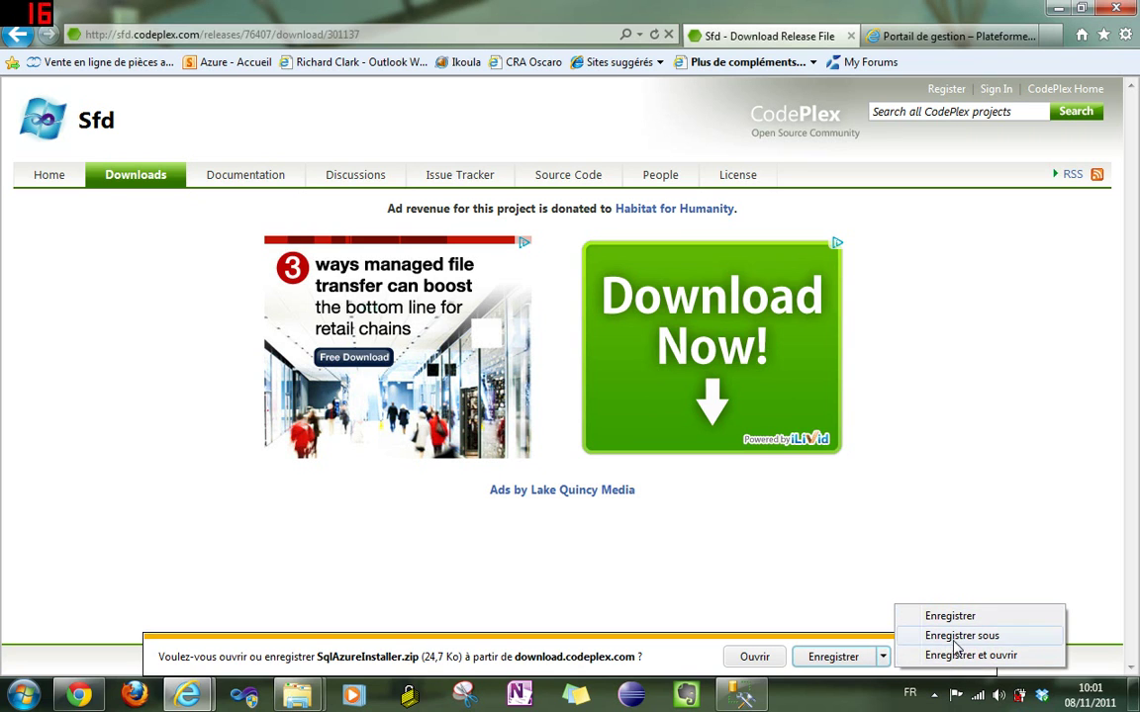
{"action": "left_click", "coordinate": [956, 636]}
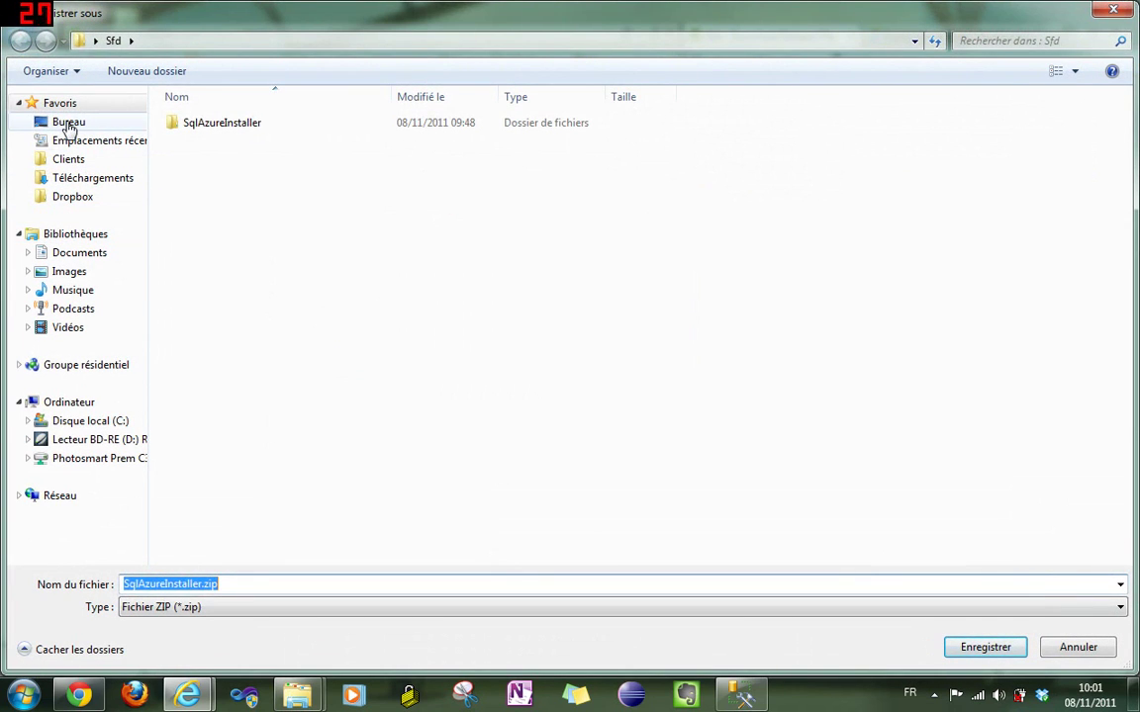
{"action": "left_click", "coordinate": [69, 121]}
{"action": "double_click", "coordinate": [416, 215]}
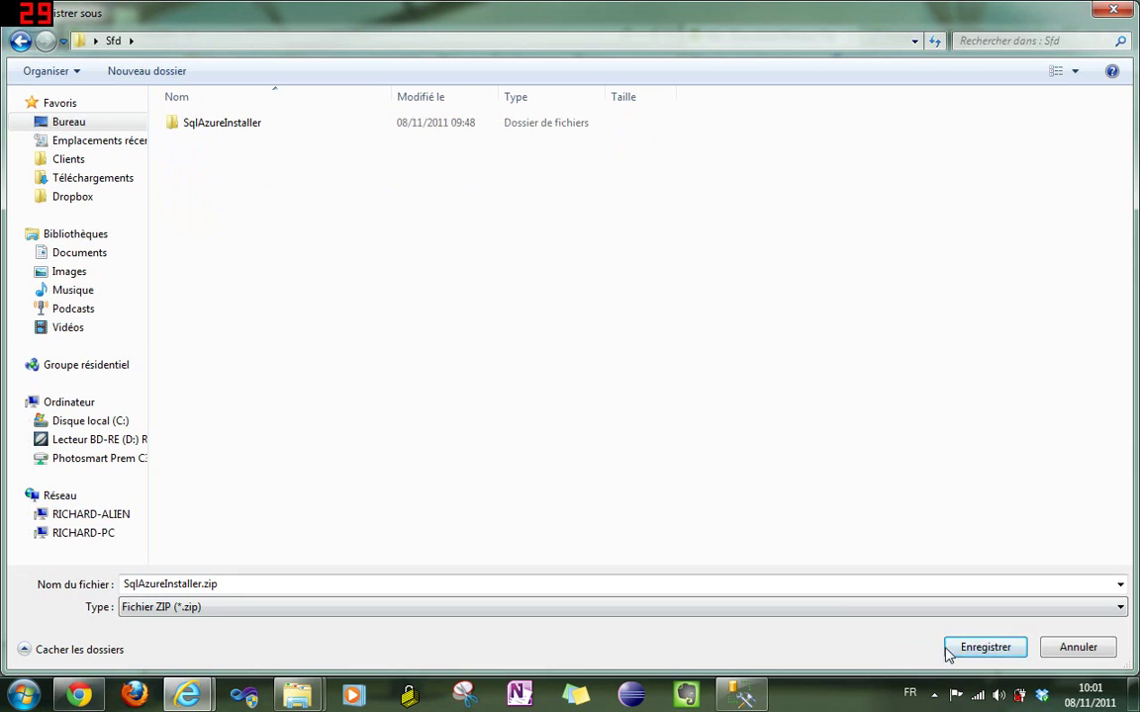
{"action": "left_click", "coordinate": [950, 649]}
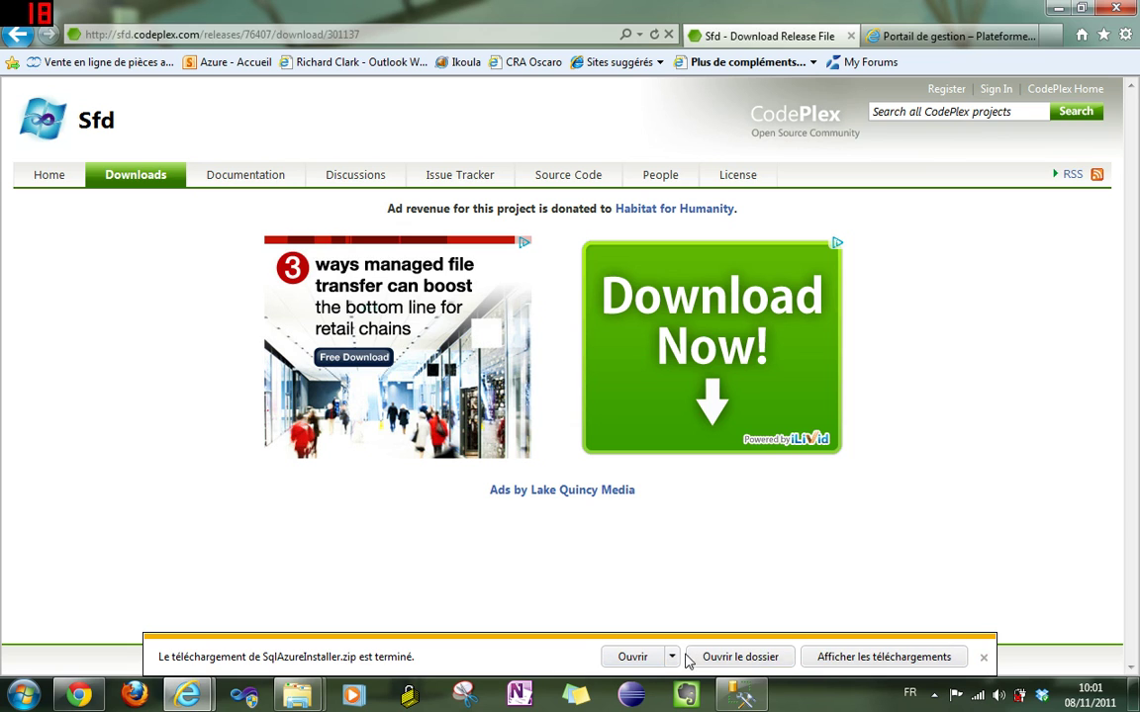
{"action": "left_click", "coordinate": [740, 657]}
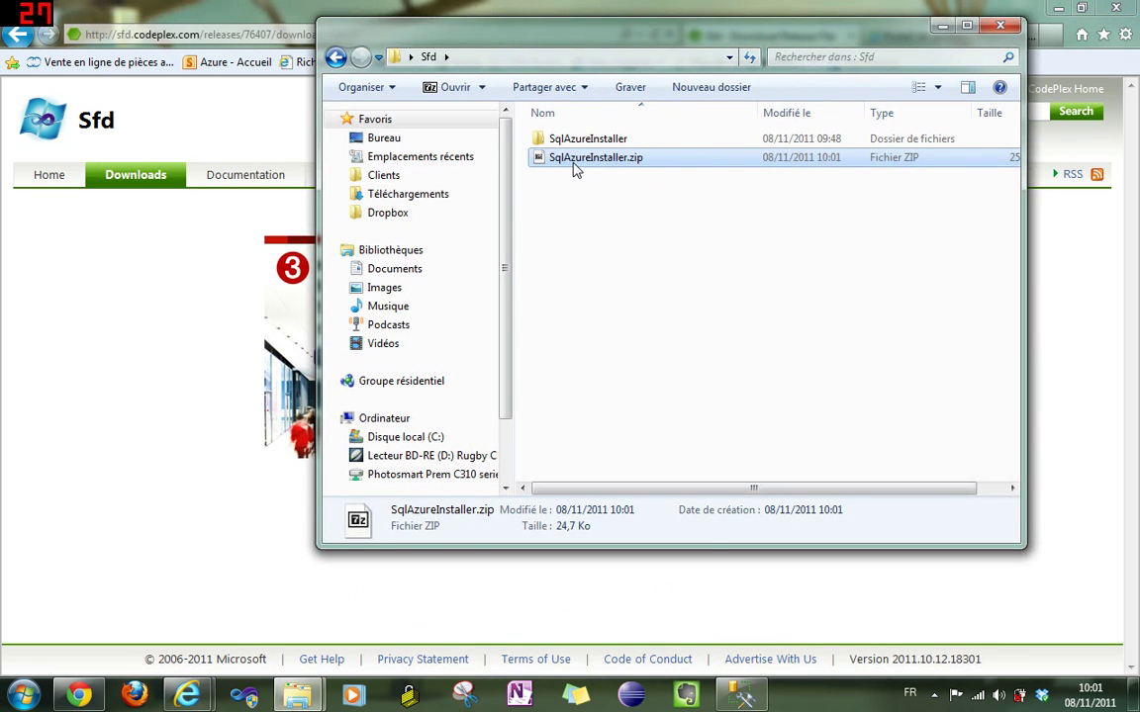
- Open SqlAzureInstaller.zip in 7-Zip File Manager and copy its eight files into the Sfd folder
{"action": "right_click", "coordinate": [576, 169]}
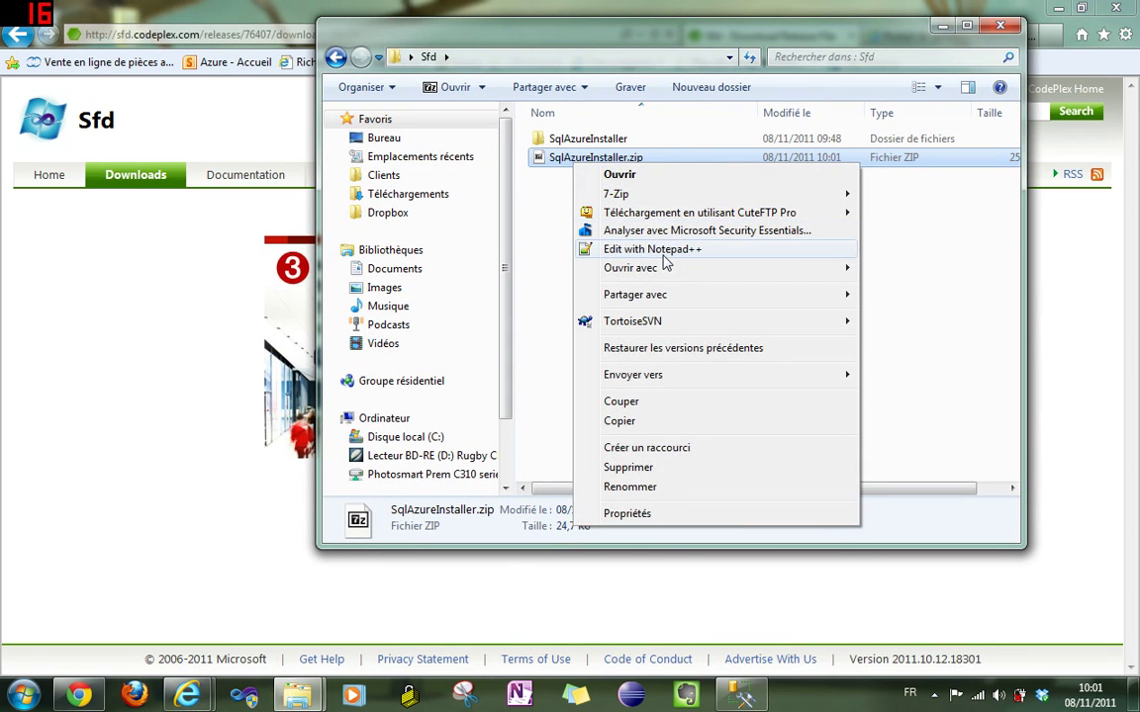
{"action": "mouse_move", "coordinate": [725, 277]}
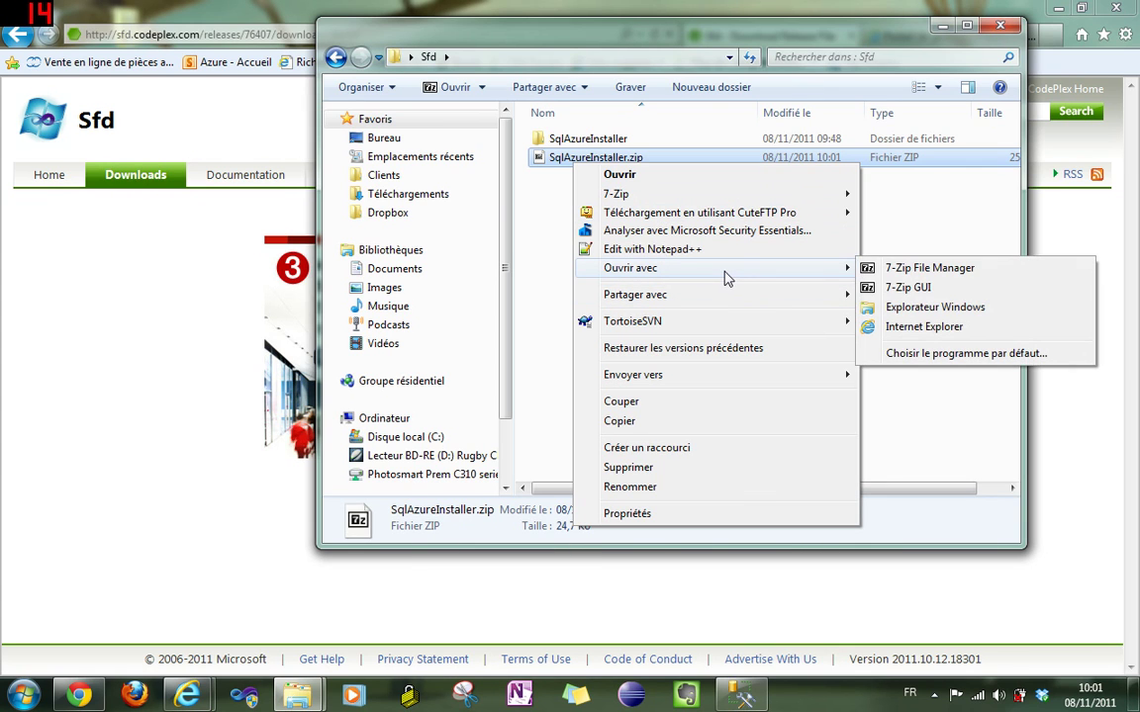
{"action": "left_click", "coordinate": [891, 269]}
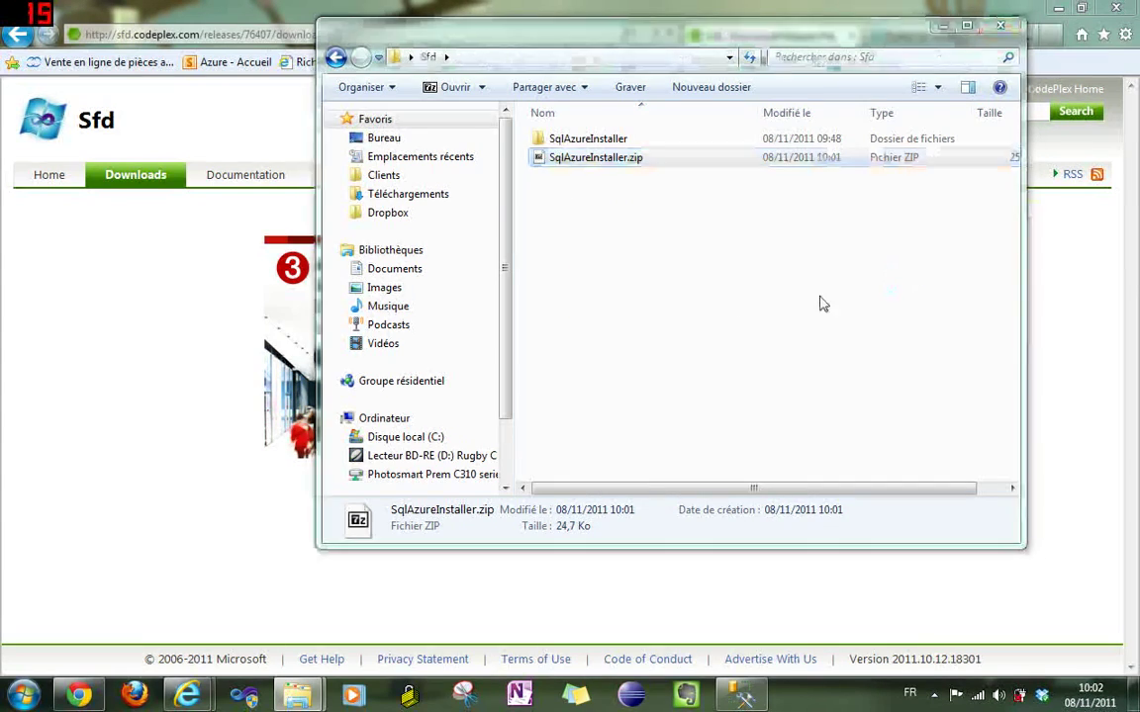
{"action": "left_click_drag", "start_coordinate": [393, 167], "coordinate": [1067, 58]}
{"action": "left_click_drag", "start_coordinate": [839, 369], "coordinate": [618, 229]}
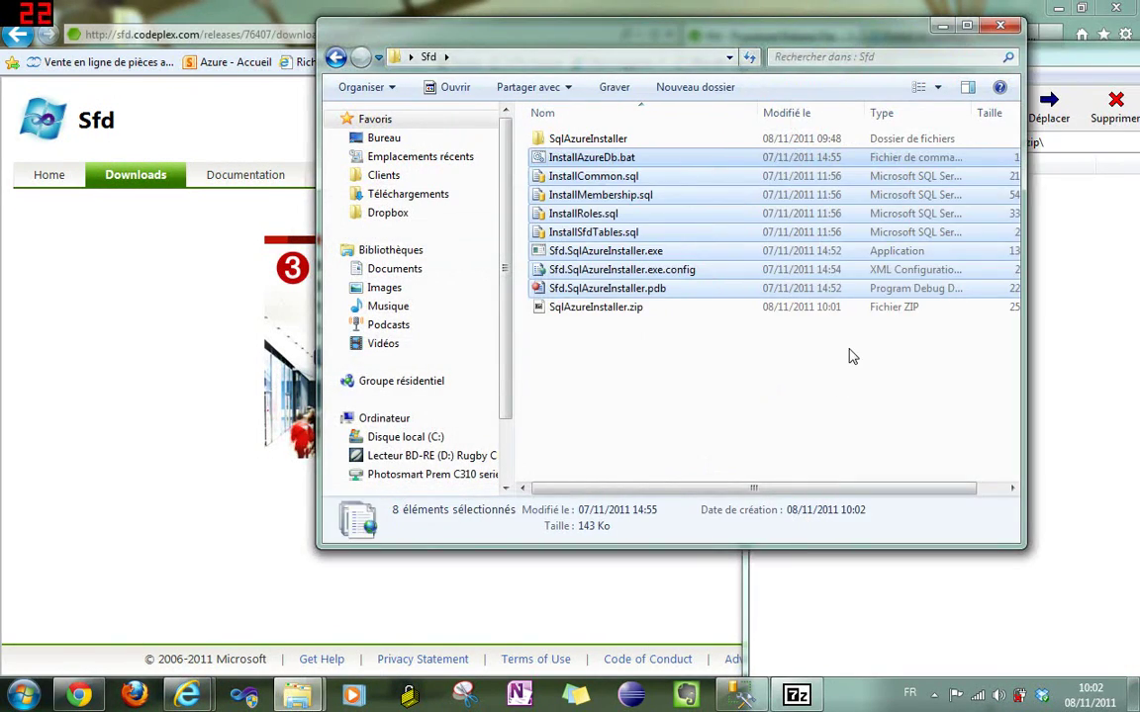
{"action": "left_click", "coordinate": [717, 223]}
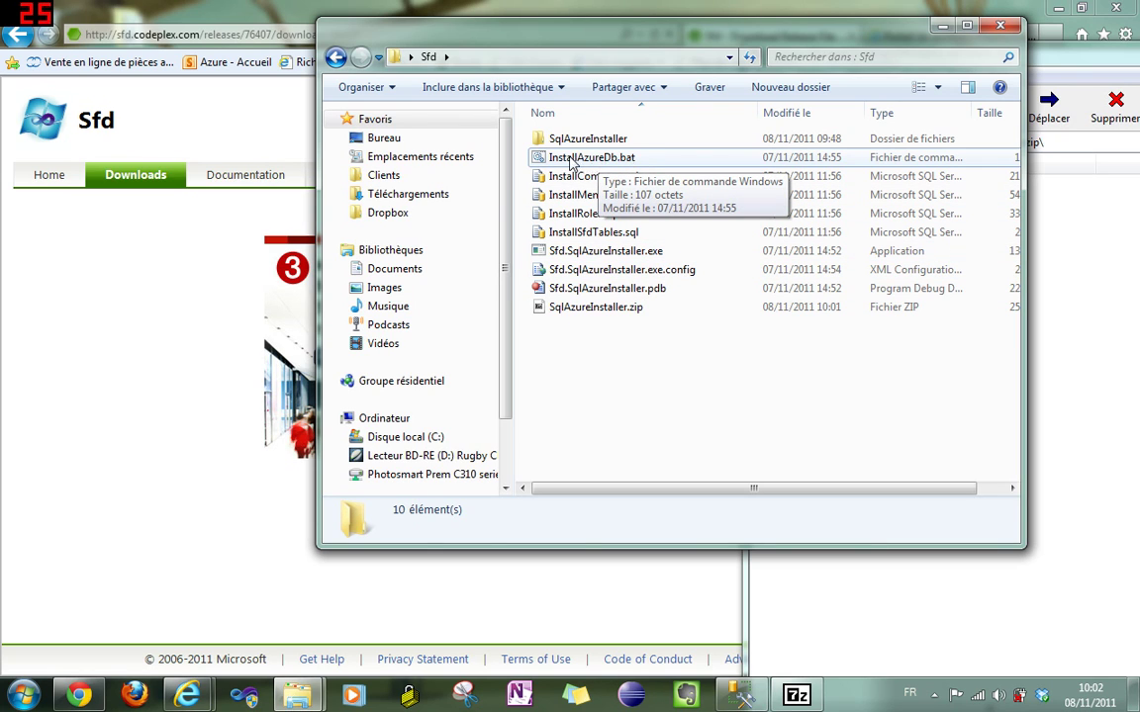
- Open InstallAzureDb.bat in Notepad++ from its context menu
{"action": "right_click", "coordinate": [609, 164]}
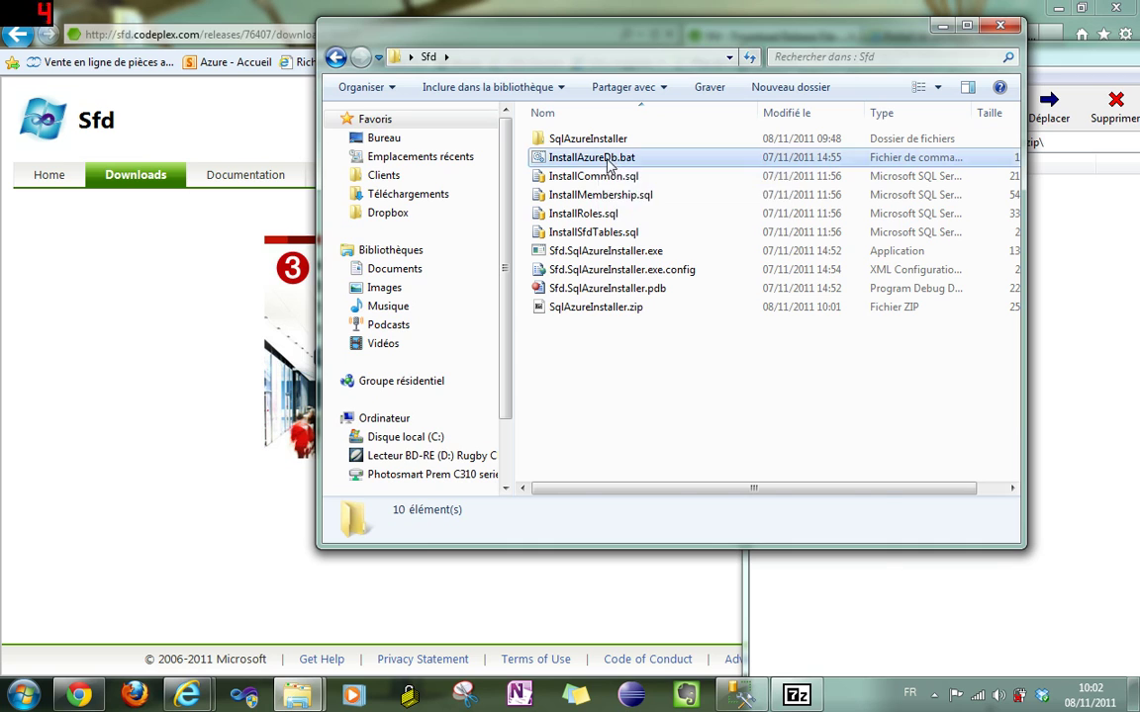
{"action": "left_click", "coordinate": [720, 326]}
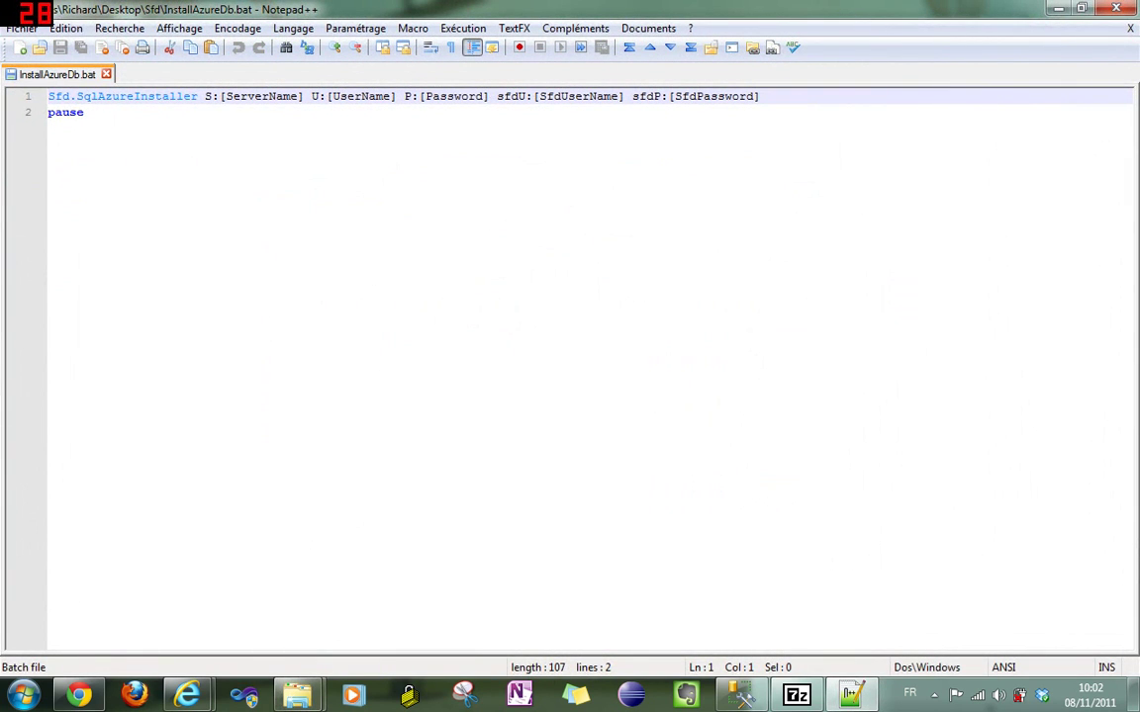
- Dock Notepad++ right and the Azure portal left, selecting the server name parameter
{"action": "key", "text": "ctrl+Right"}
{"action": "key", "text": "ctrl+Right"}
{"action": "key", "text": "ctrl+Right"}
{"action": "key", "text": "shift+Right"}
{"action": "key", "text": "shift+Right"}
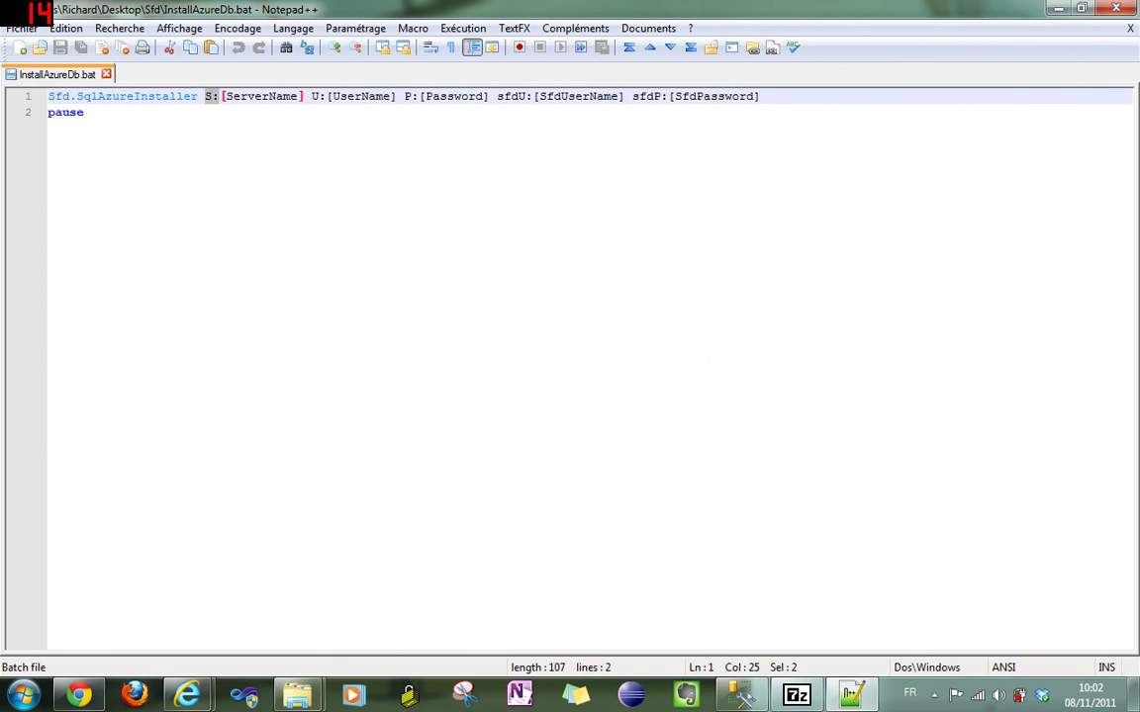
{"action": "key", "text": "super+Right"}
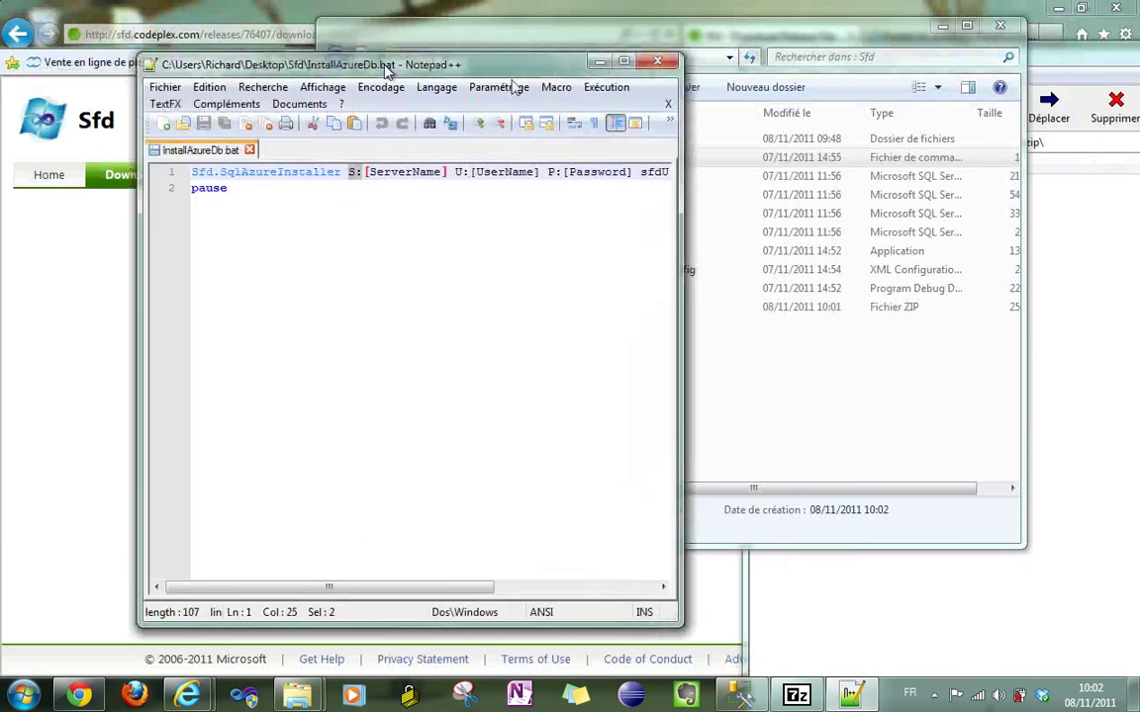
{"action": "left_click", "coordinate": [194, 35]}
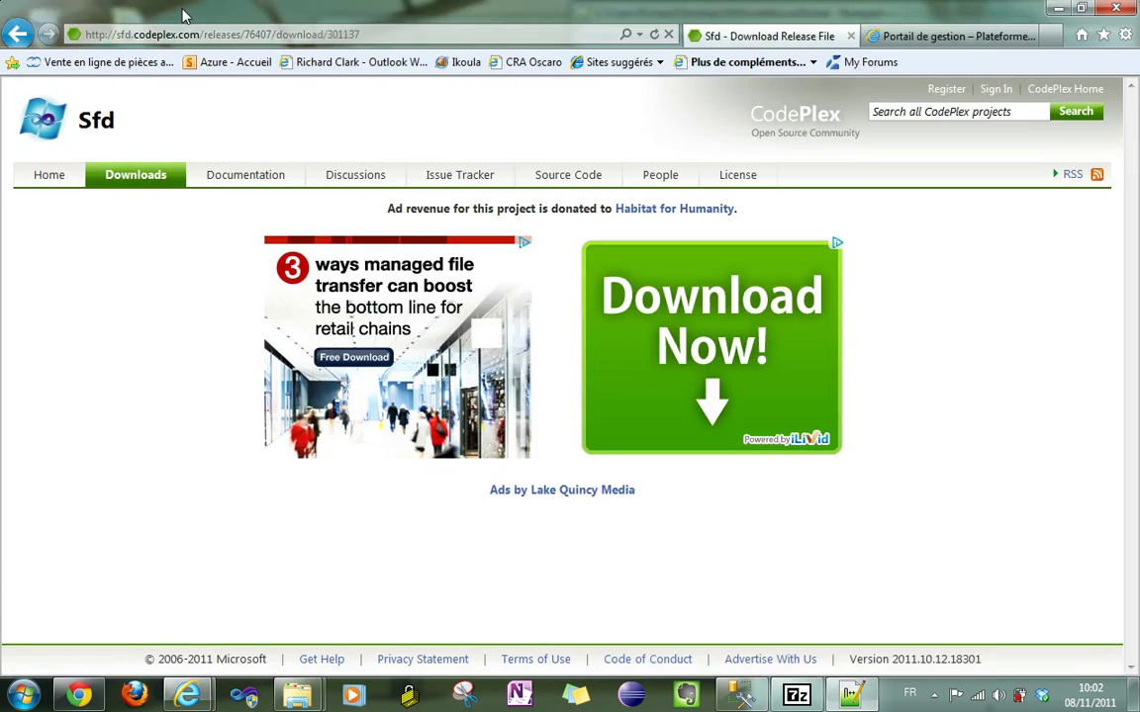
{"action": "left_click", "coordinate": [942, 34]}
{"action": "key", "text": "super+Left"}
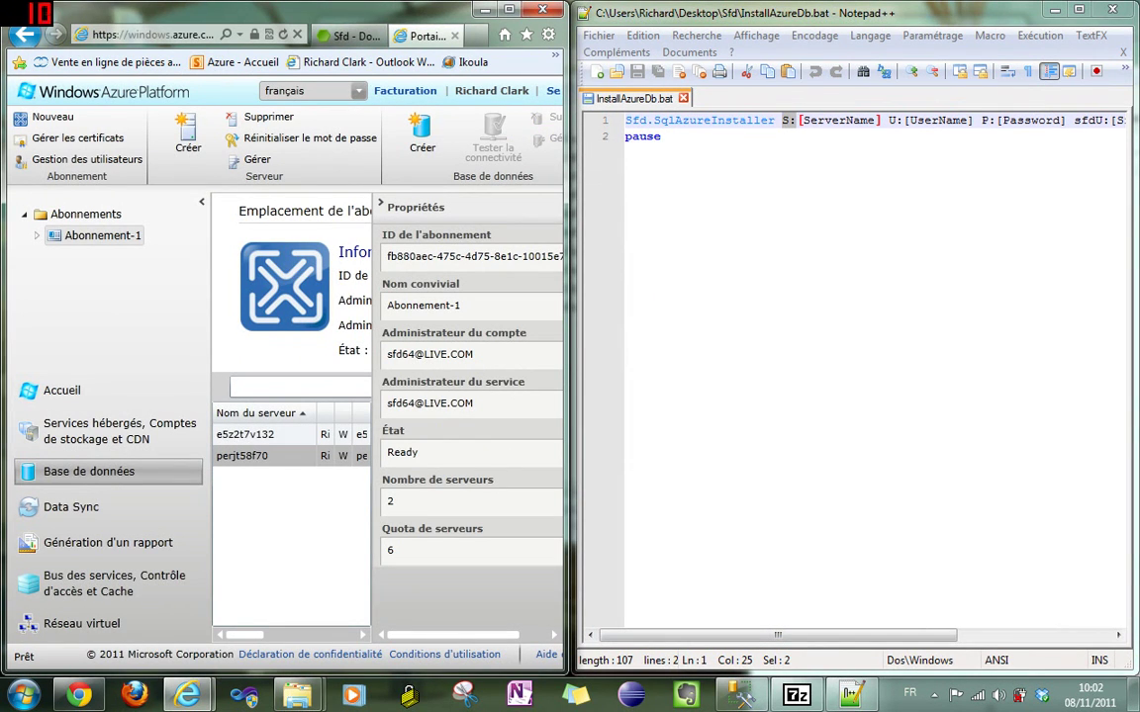
{"action": "key", "text": "Right"}
{"action": "key", "text": "Right"}
{"action": "key", "text": "shift+Right"}
{"action": "key", "text": "shift+Right"}
{"action": "key", "text": "shift+Right"}
{"action": "key", "text": "shift+Right"}
{"action": "key", "text": "shift+Right"}
{"action": "key", "text": "shift+Right"}
{"action": "key", "text": "shift+Right"}
{"action": "key", "text": "shift+Right"}
{"action": "key", "text": "shift+Right"}
{"action": "key", "text": "shift+Right"}
{"action": "key", "text": "shift+Right"}
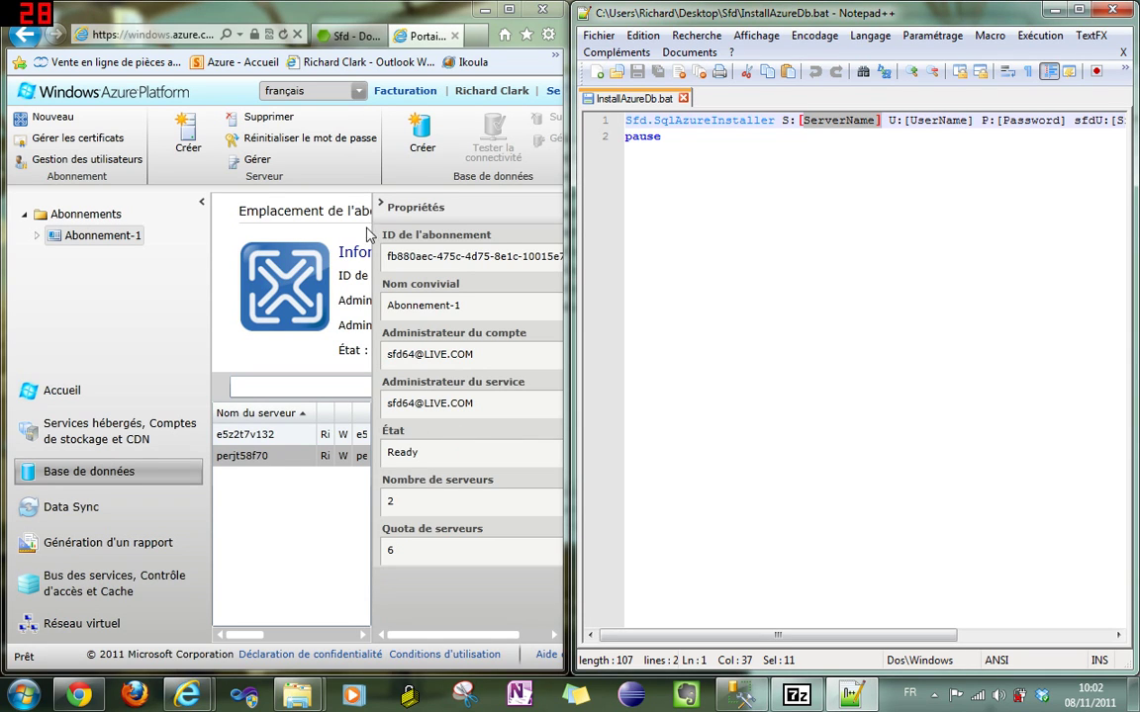
- Collapse the portal panes, compare the user name and password parameters, then return to the Sfd folder
{"action": "left_click", "coordinate": [200, 201]}
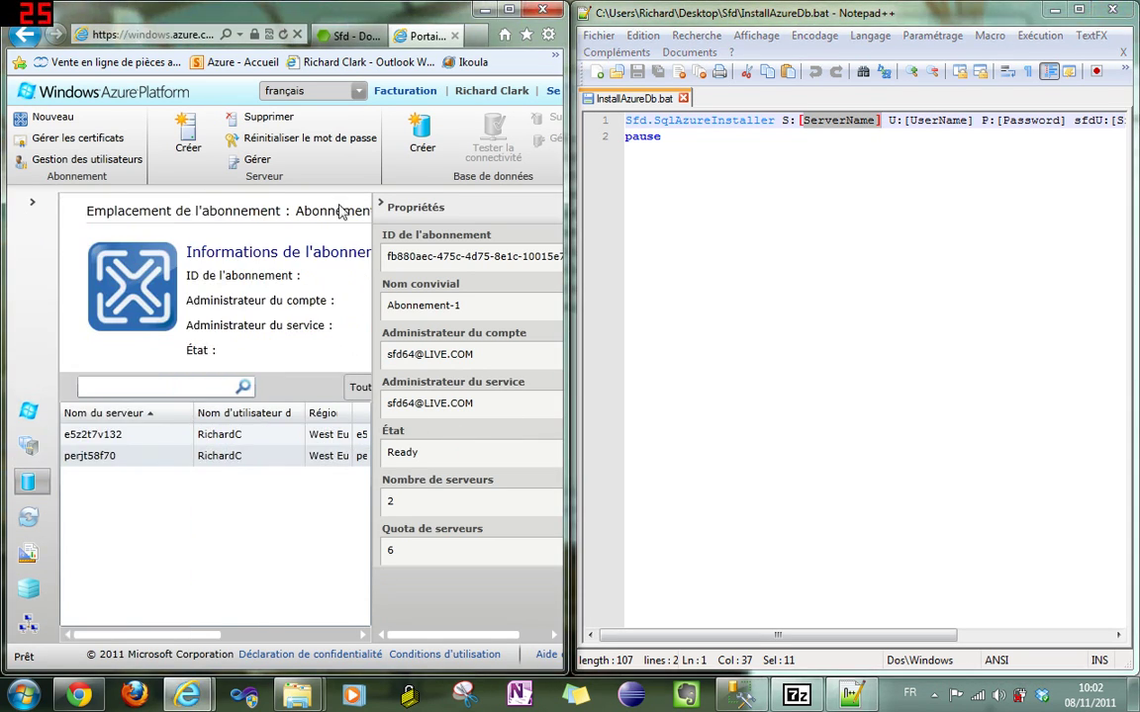
{"action": "left_click", "coordinate": [381, 205]}
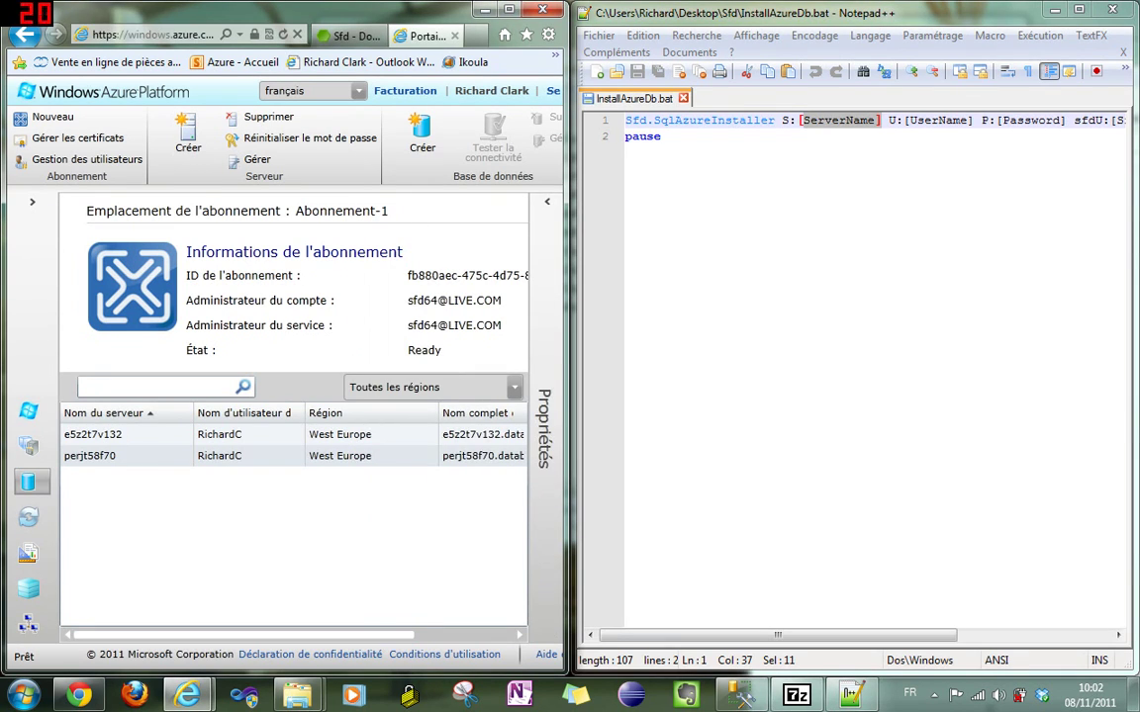
{"action": "left_click_drag", "start_coordinate": [1063, 120], "coordinate": [897, 120]}
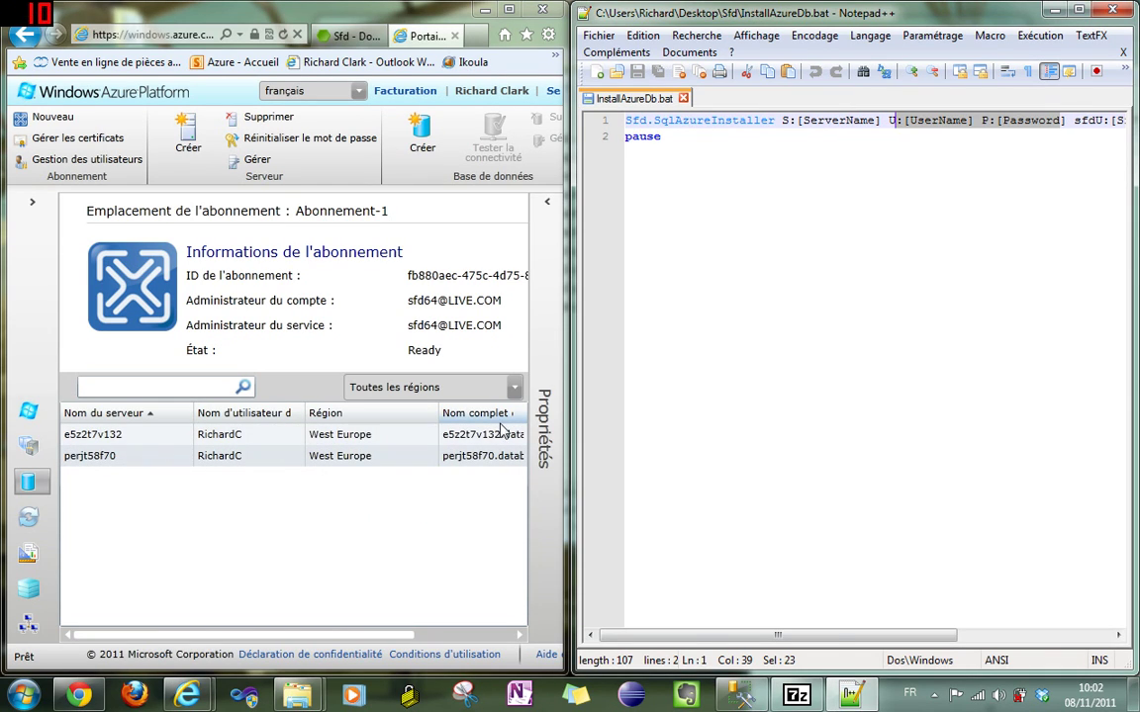
{"action": "left_click_drag", "start_coordinate": [784, 636], "coordinate": [940, 638]}
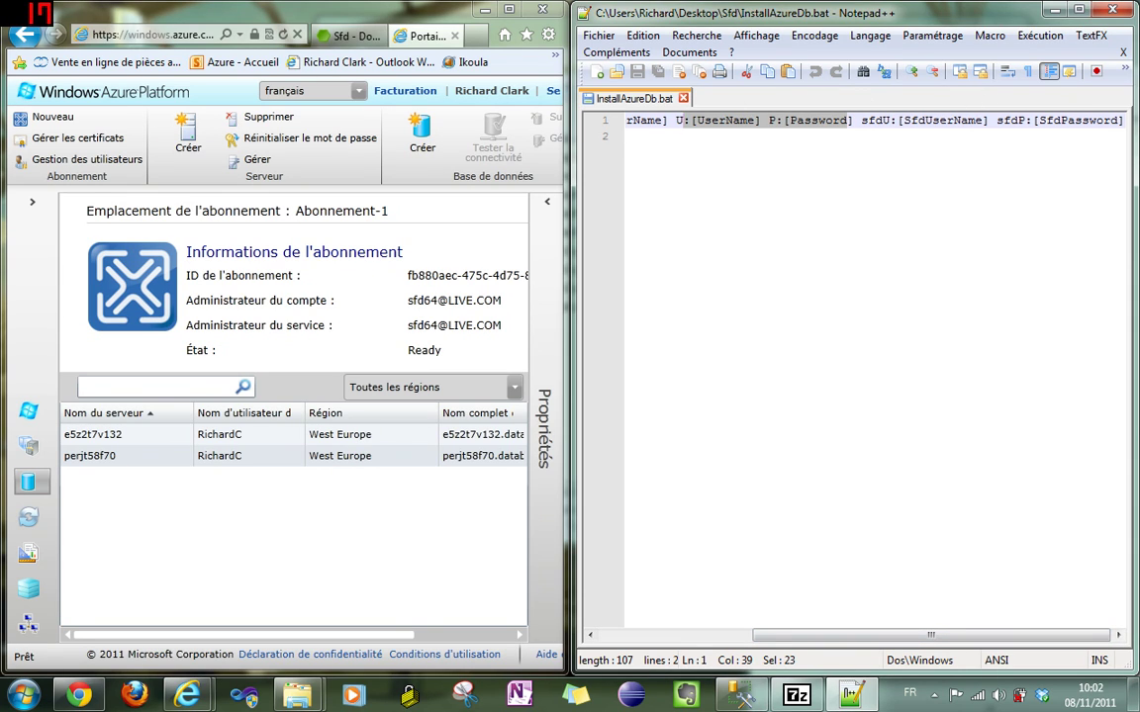
{"action": "left_click_drag", "start_coordinate": [988, 120], "coordinate": [902, 120]}
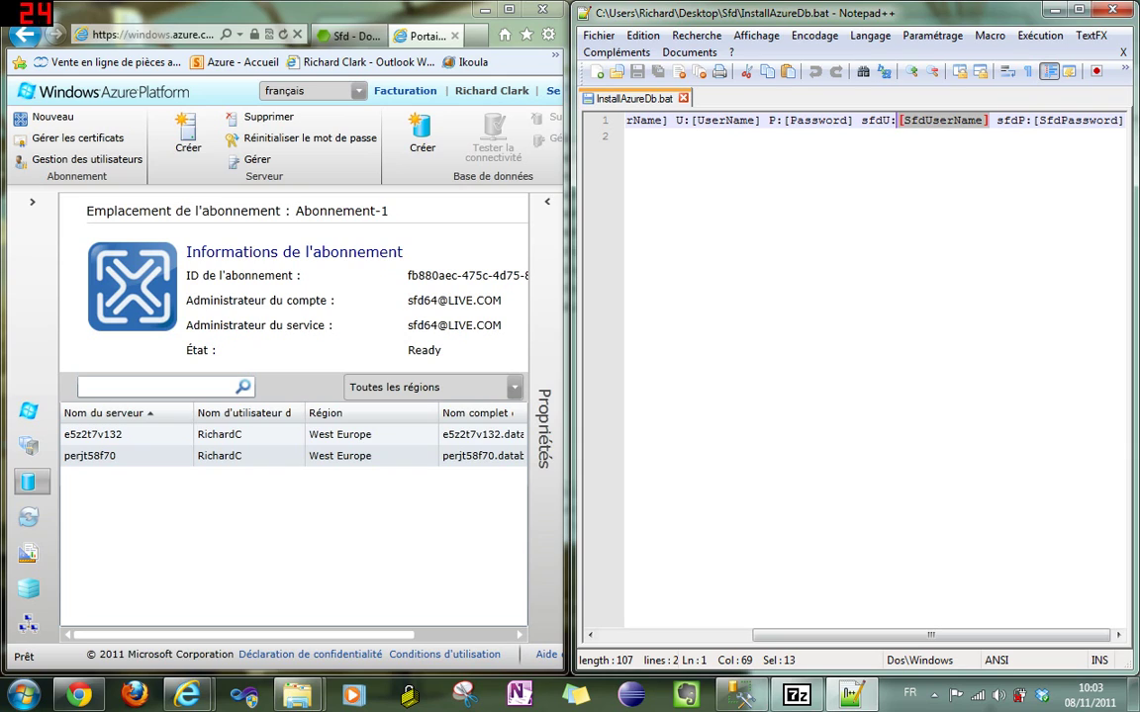
{"action": "left_click_drag", "start_coordinate": [676, 120], "coordinate": [853, 120]}
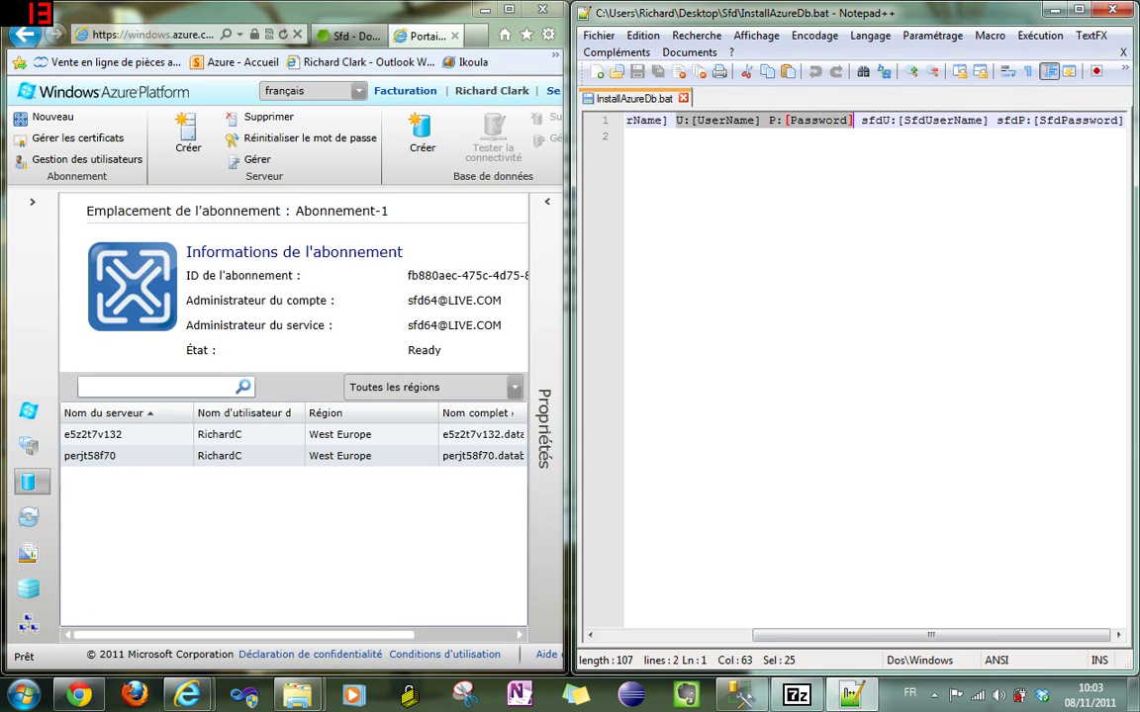
{"action": "left_click_drag", "start_coordinate": [862, 120], "coordinate": [1122, 120]}
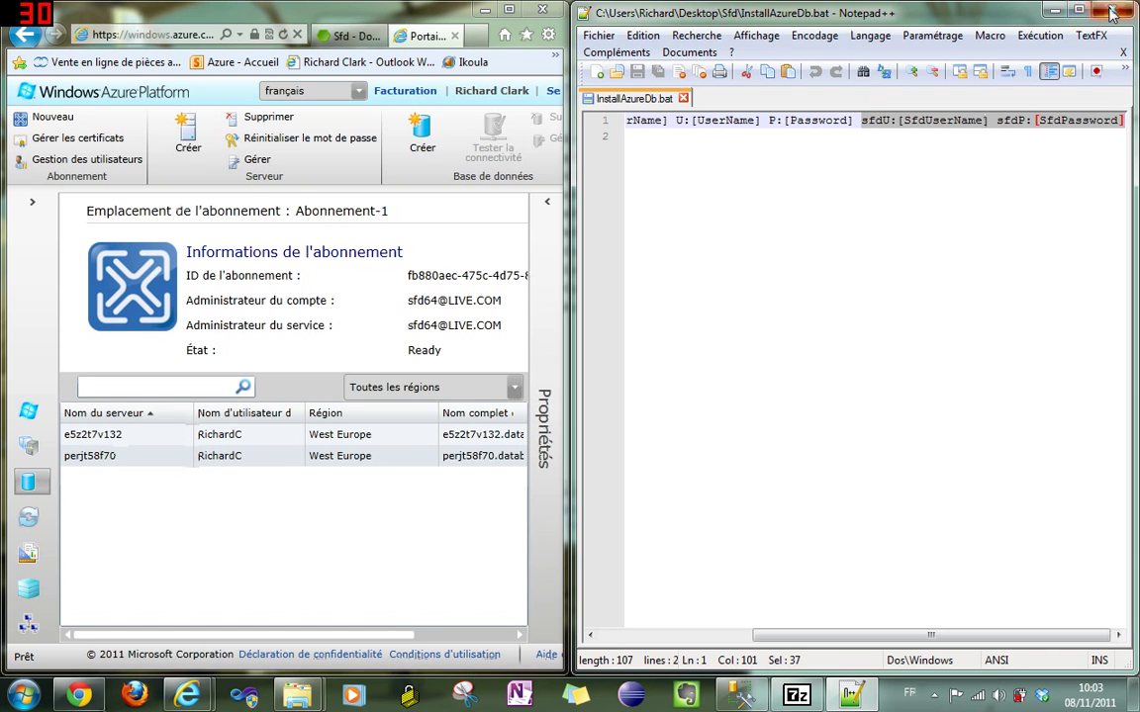
{"action": "left_click", "coordinate": [1055, 10]}
{"action": "left_click", "coordinate": [720, 432]}
- Review InstallAzureDb.bat's password argument in Notepad from SqlAzureInstaller, then close it unchanged
{"action": "double_click", "coordinate": [588, 140]}
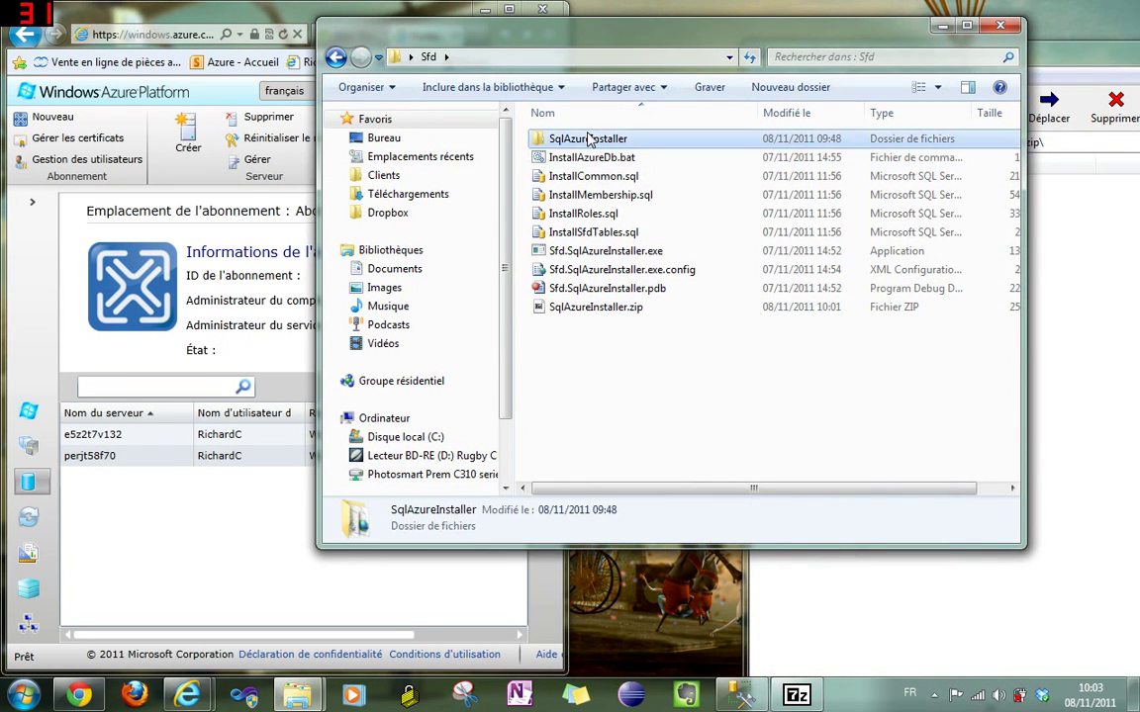
{"action": "left_click", "coordinate": [584, 141]}
{"action": "right_click", "coordinate": [583, 141]}
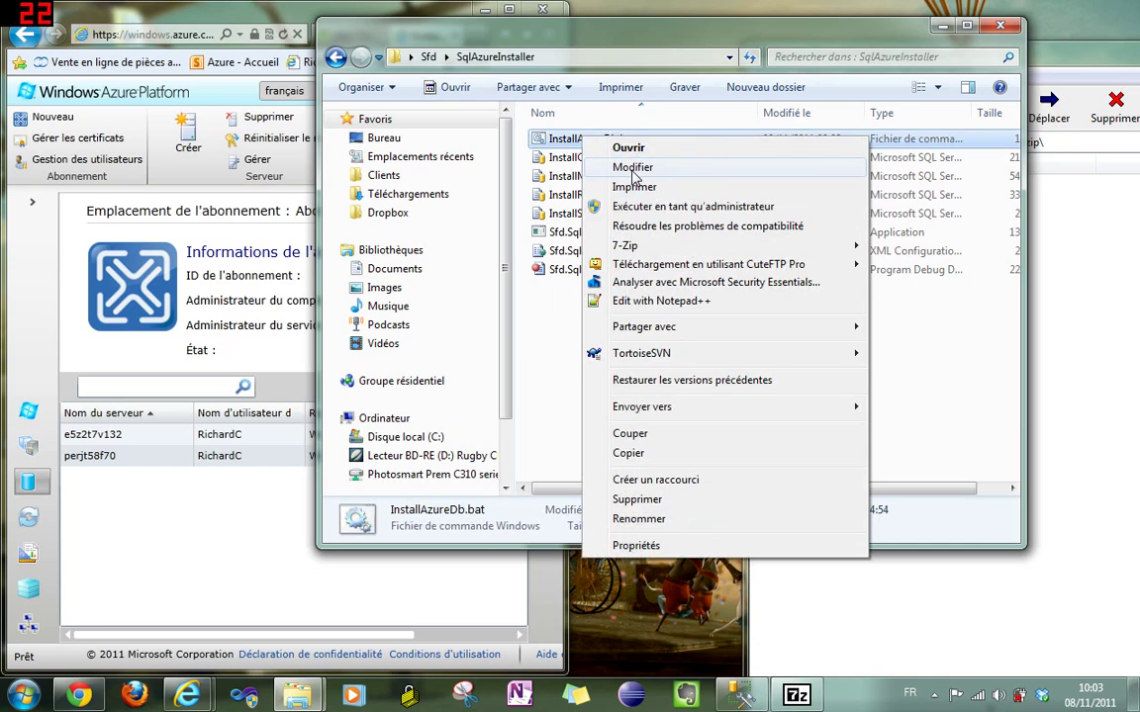
{"action": "left_click", "coordinate": [616, 159]}
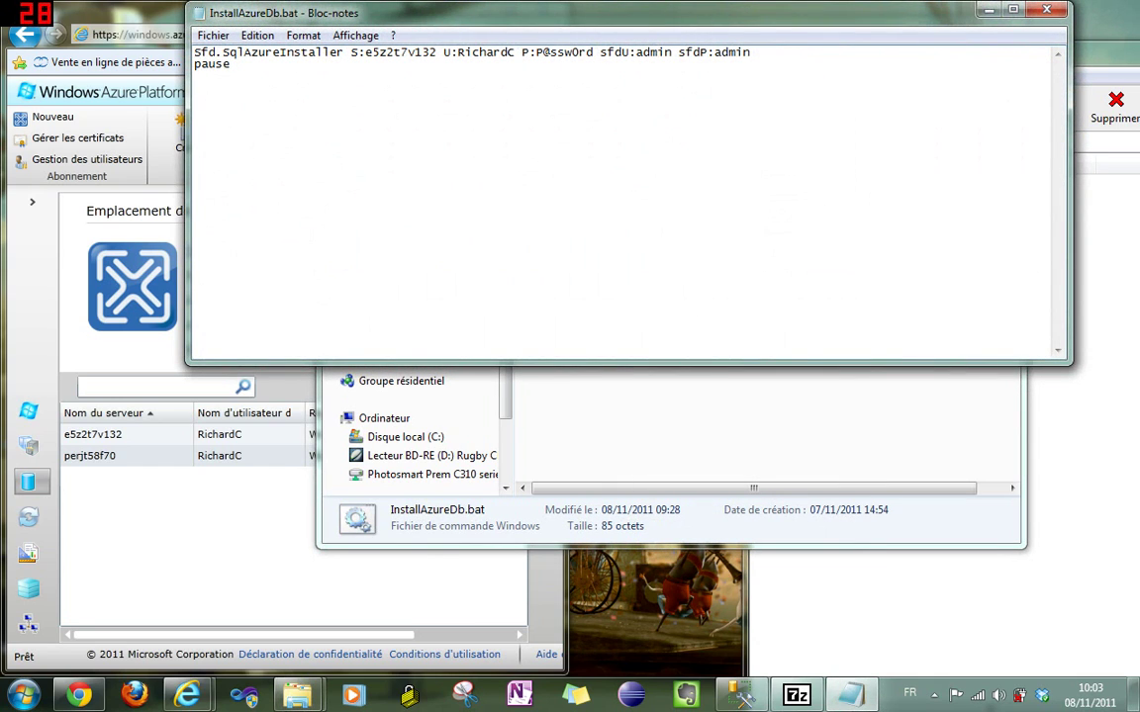
{"action": "left_click_drag", "start_coordinate": [366, 53], "coordinate": [587, 52]}
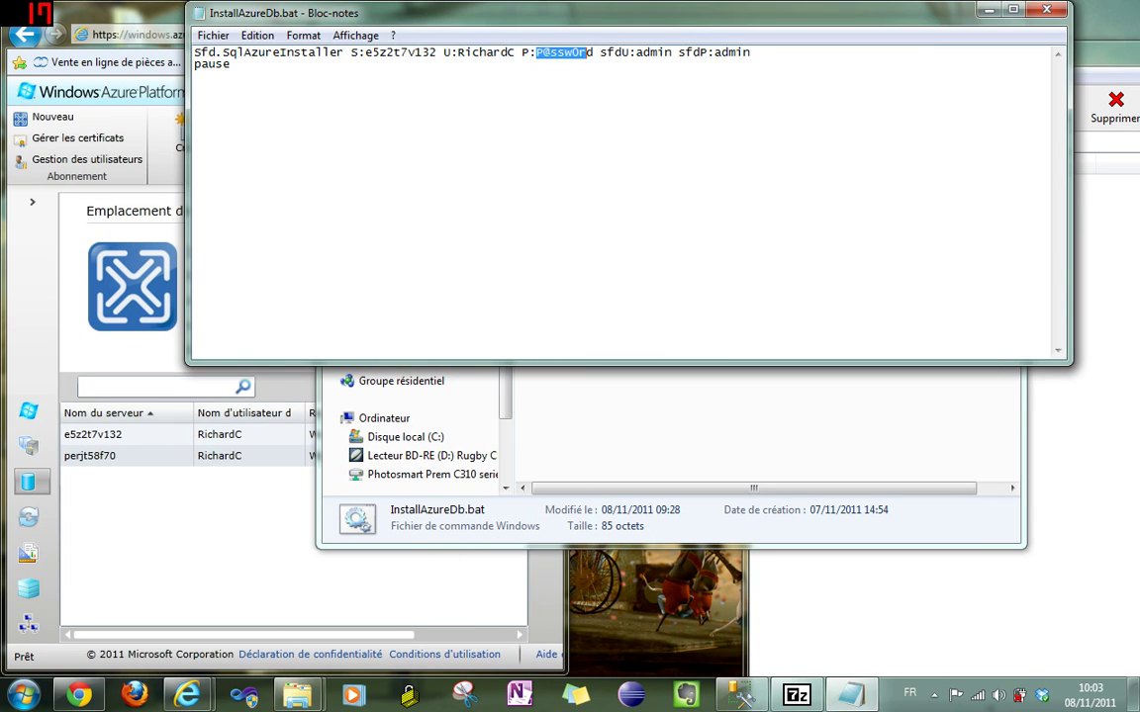
{"action": "left_click", "coordinate": [231, 64]}
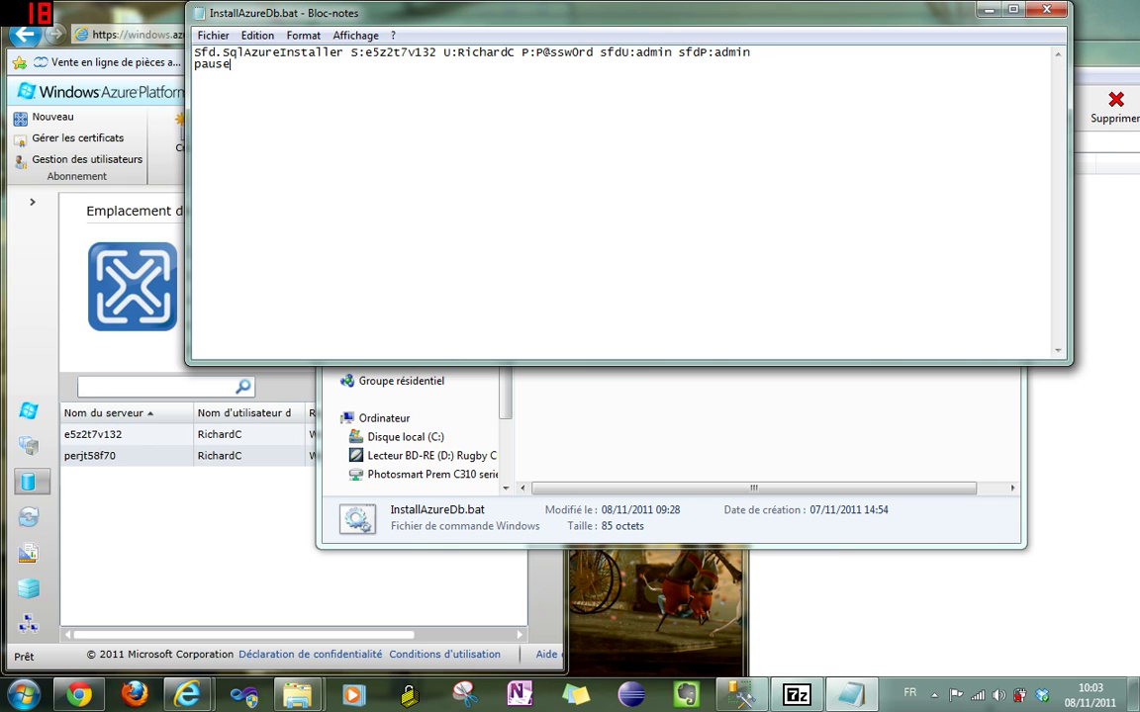
{"action": "left_click", "coordinate": [1056, 9]}
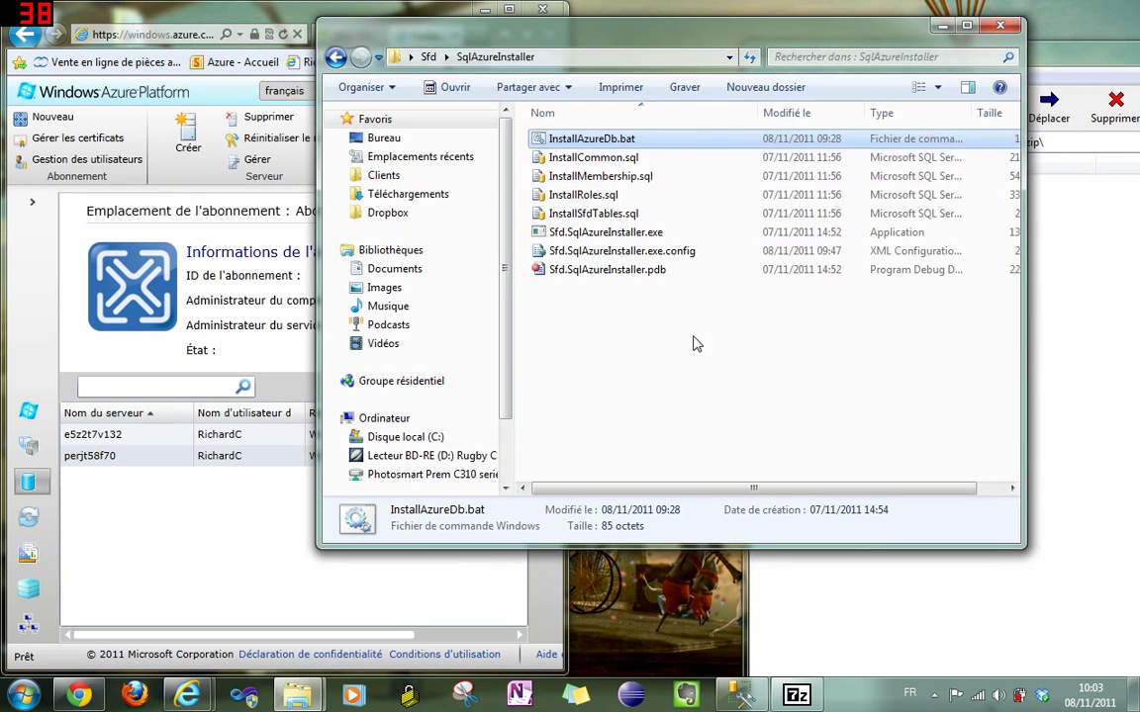
- Run InstallAzureDb.bat in a full-height console until the Sfd database is created, then close it
{"action": "double_click", "coordinate": [543, 138]}
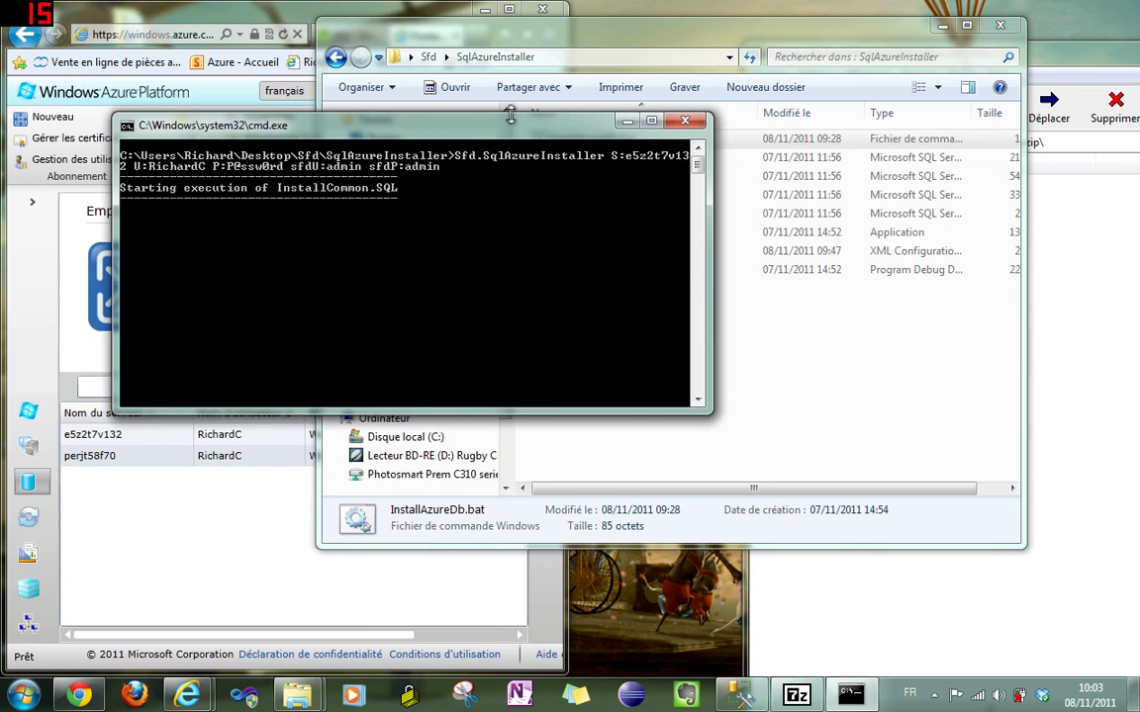
{"action": "double_click", "coordinate": [467, 113]}
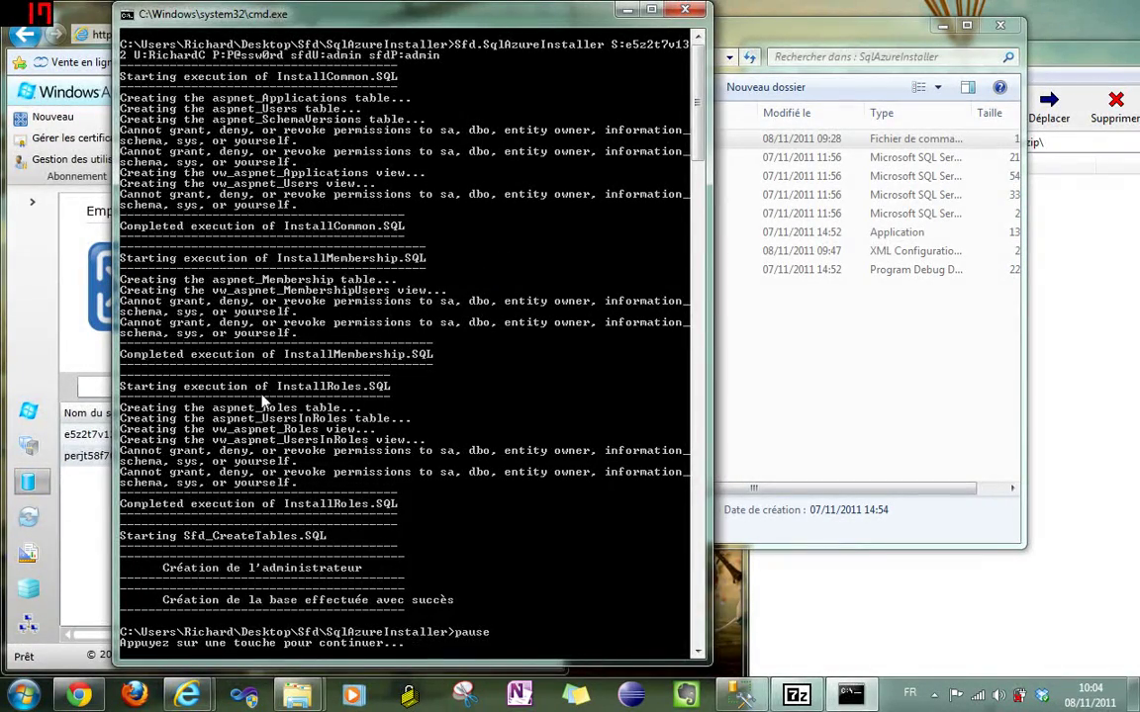
{"action": "left_click", "coordinate": [685, 10]}
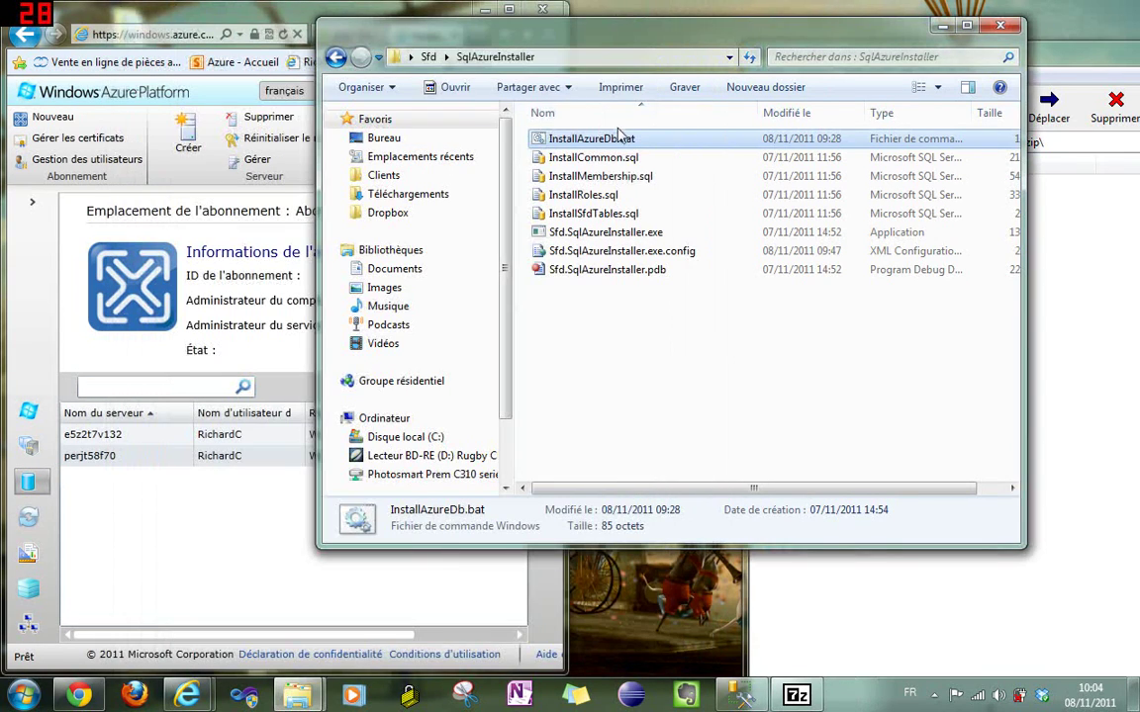
- Maximize the Azure portal and open management for server e5z2t7v132
{"action": "left_click", "coordinate": [117, 458]}
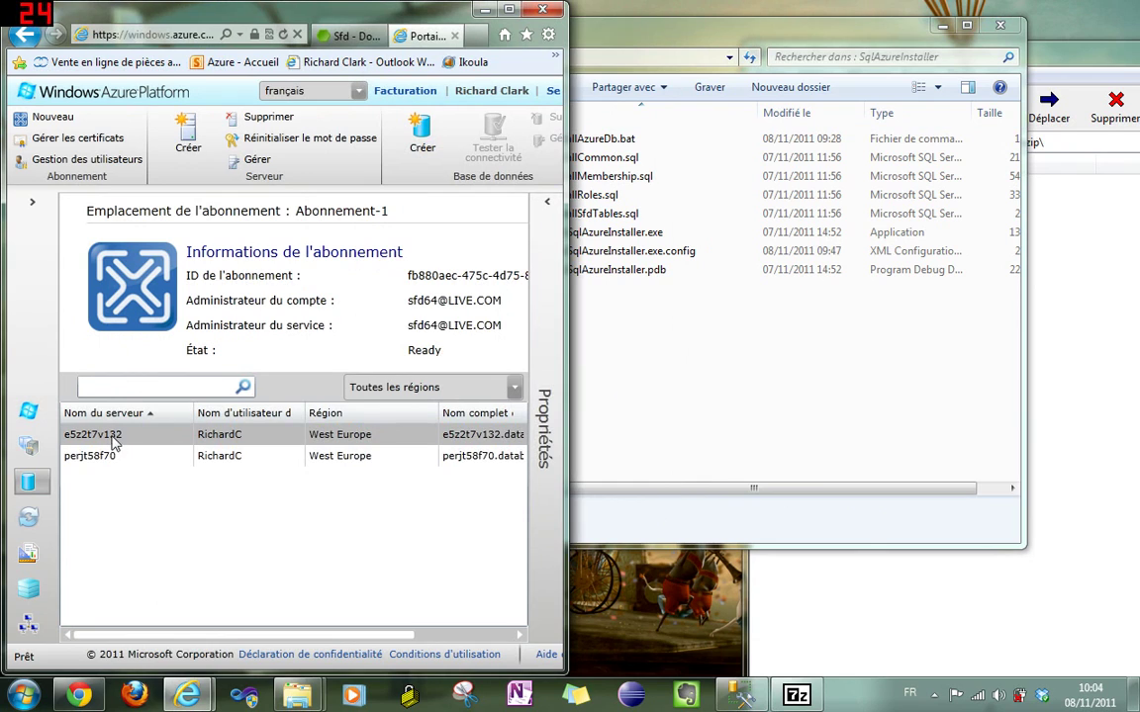
{"action": "double_click", "coordinate": [450, 10]}
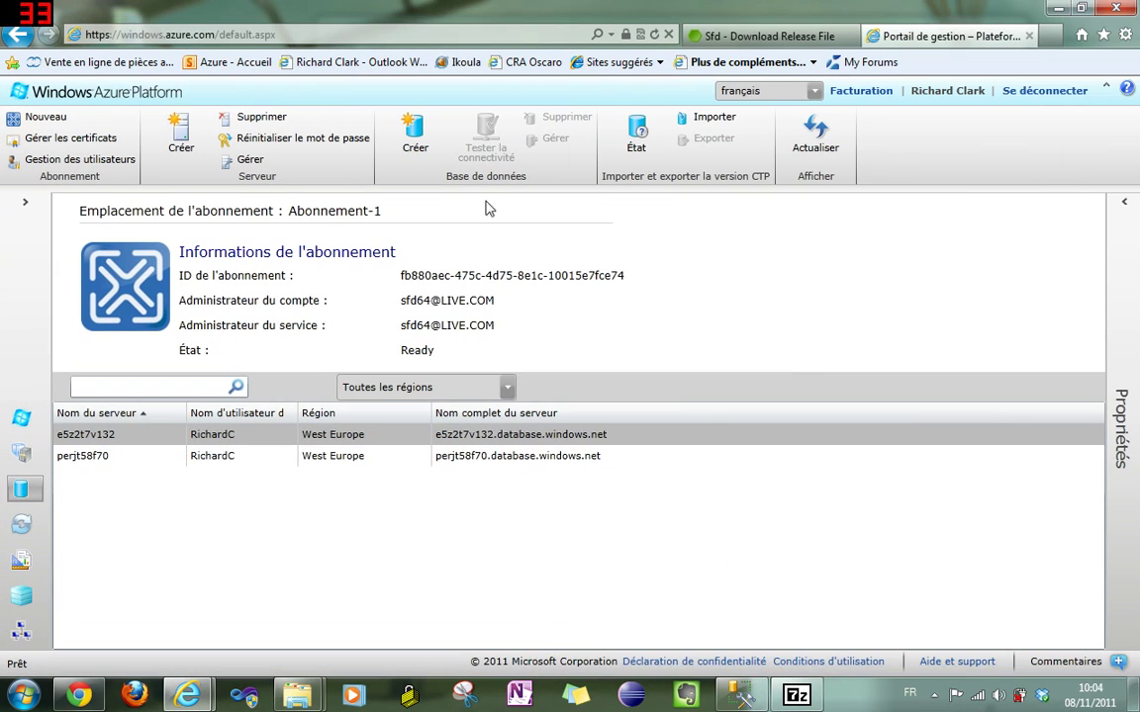
{"action": "left_click", "coordinate": [250, 166]}
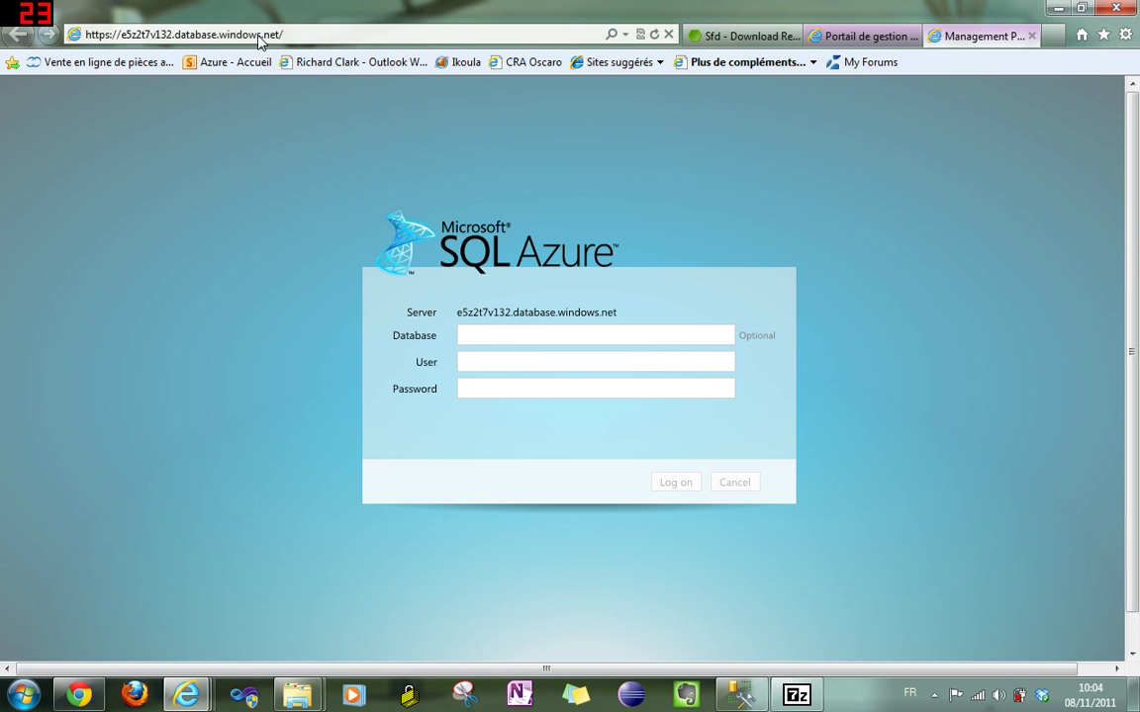
- Log on to server e5z2t7v132 with the administrator user name and password
{"action": "left_click", "coordinate": [461, 362]}
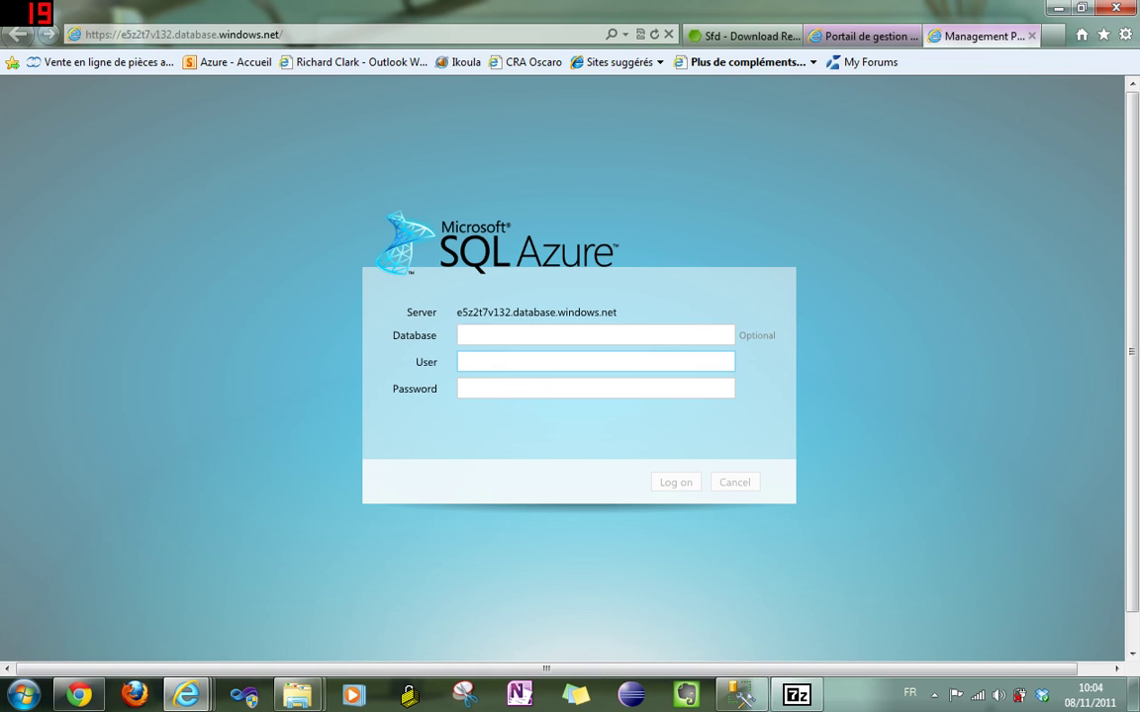
{"action": "type", "text": "Richa"}
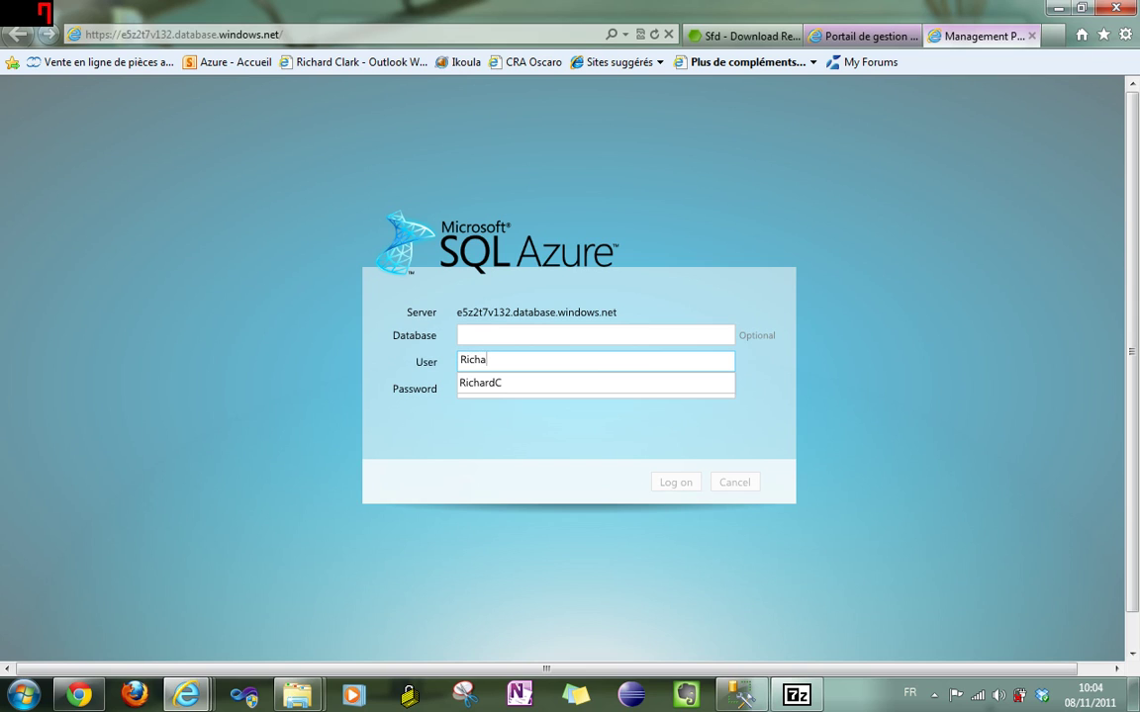
{"action": "type", "text": "rdC"}
{"action": "key", "text": "Tab"}
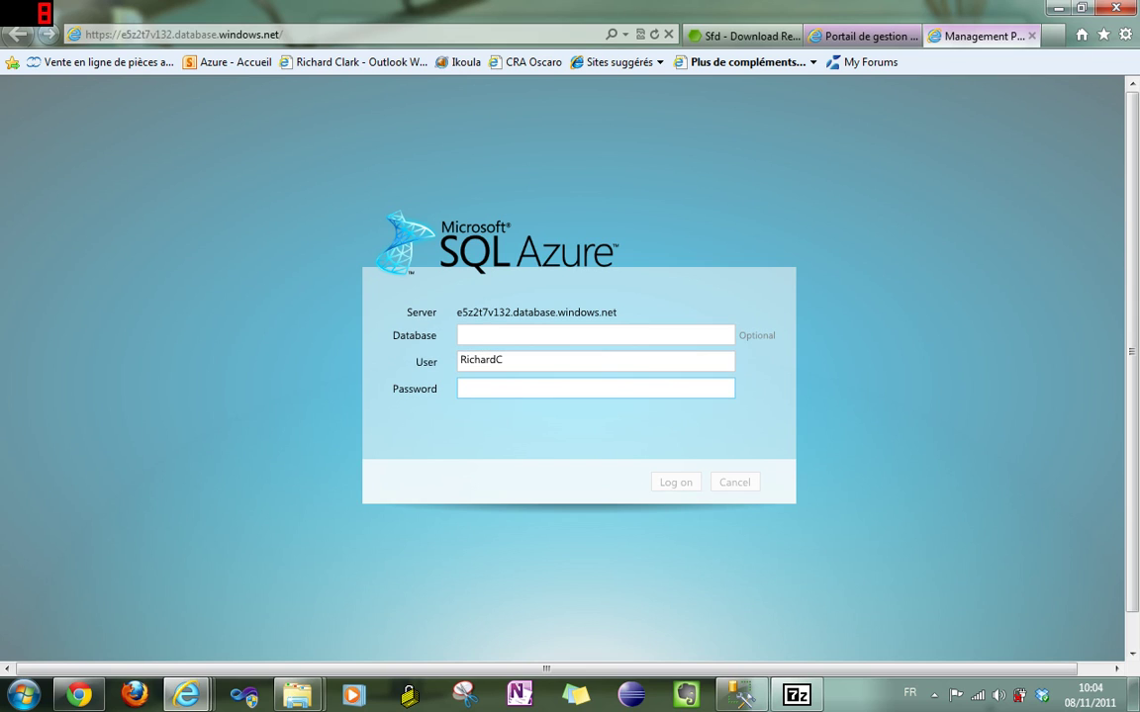
{"action": "type", "text": "p"}
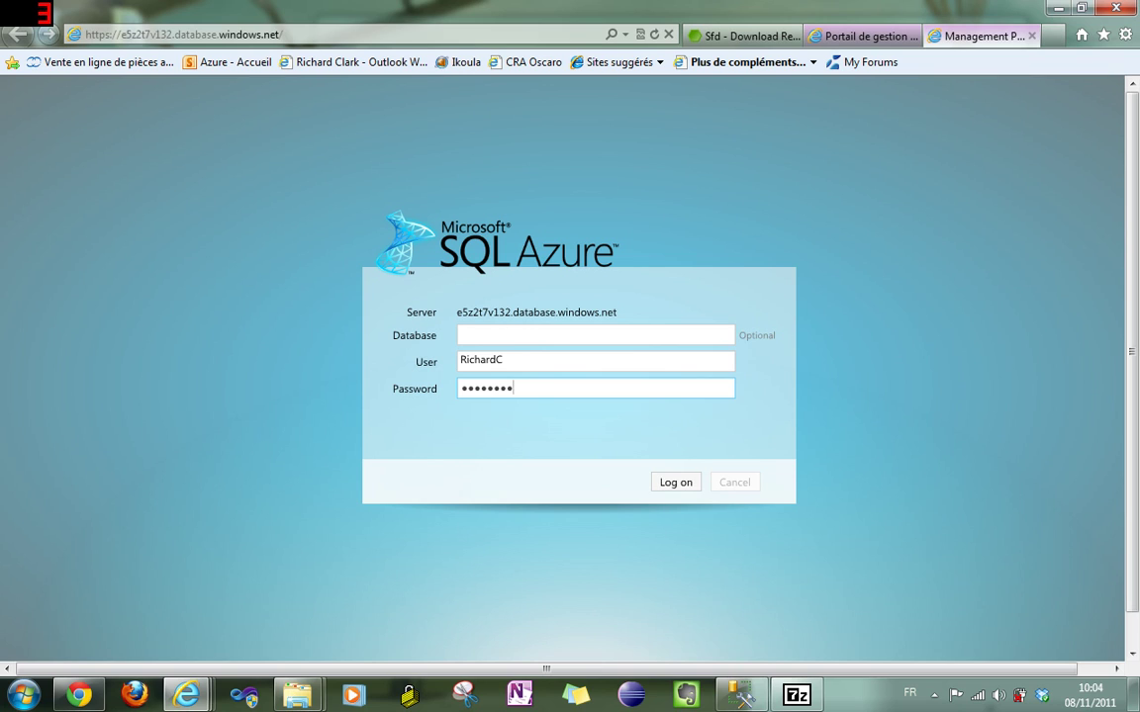
{"action": "key", "text": "Return"}
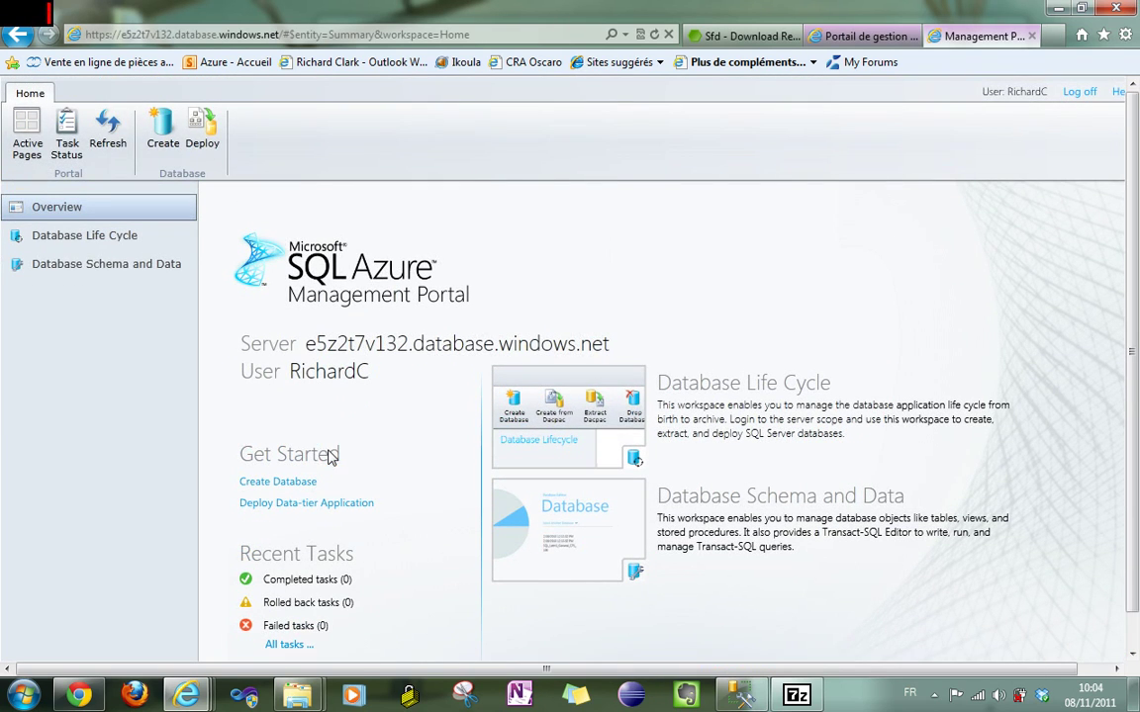
- Connect to sfdDatabase under Database Schema and Data and list its eight tables, including Projects and UsersInProjects
{"action": "left_click", "coordinate": [67, 240]}
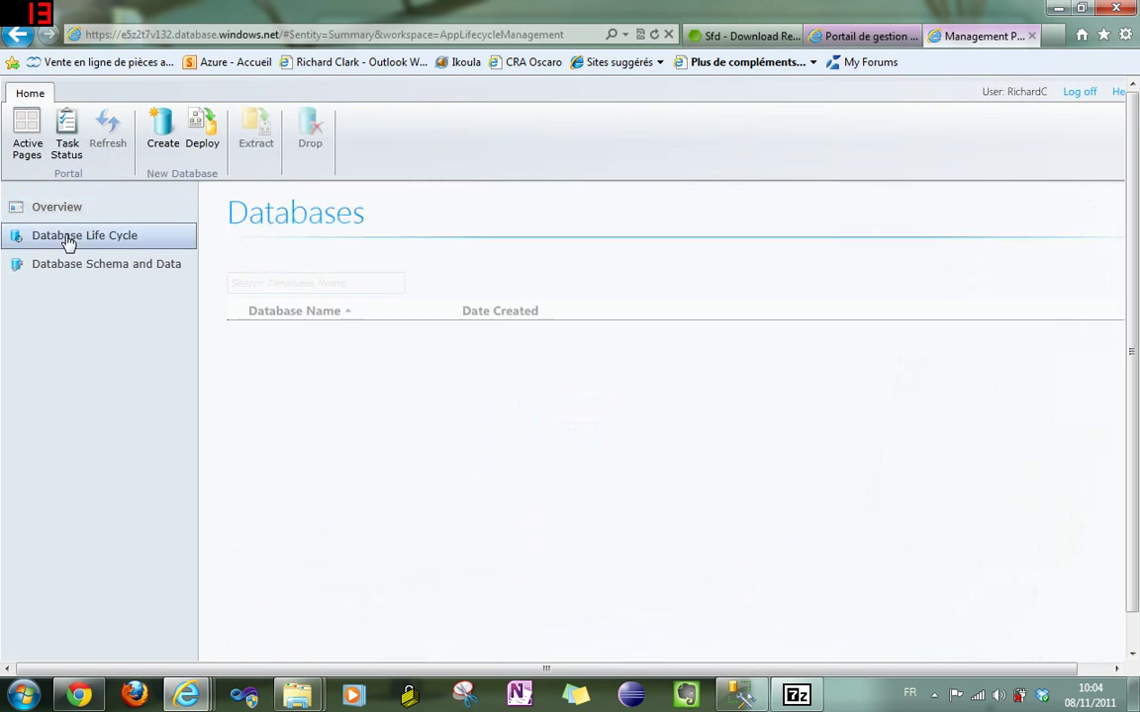
{"action": "left_click", "coordinate": [274, 356], "text": "shift"}
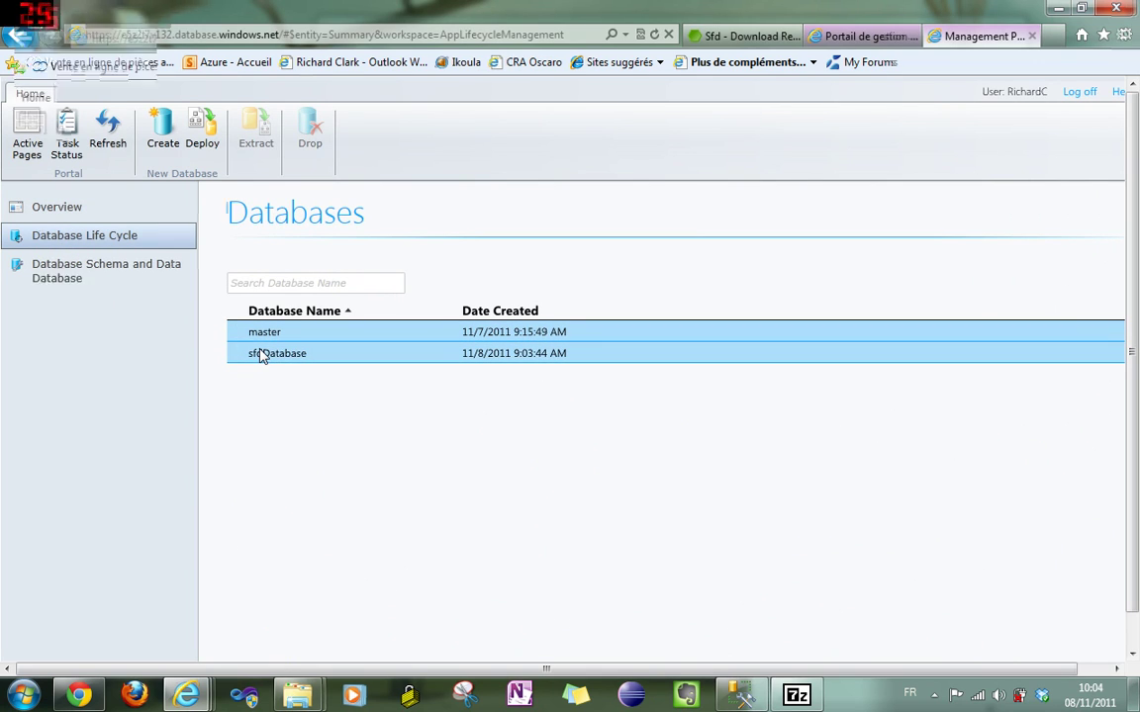
{"action": "left_click", "coordinate": [302, 358]}
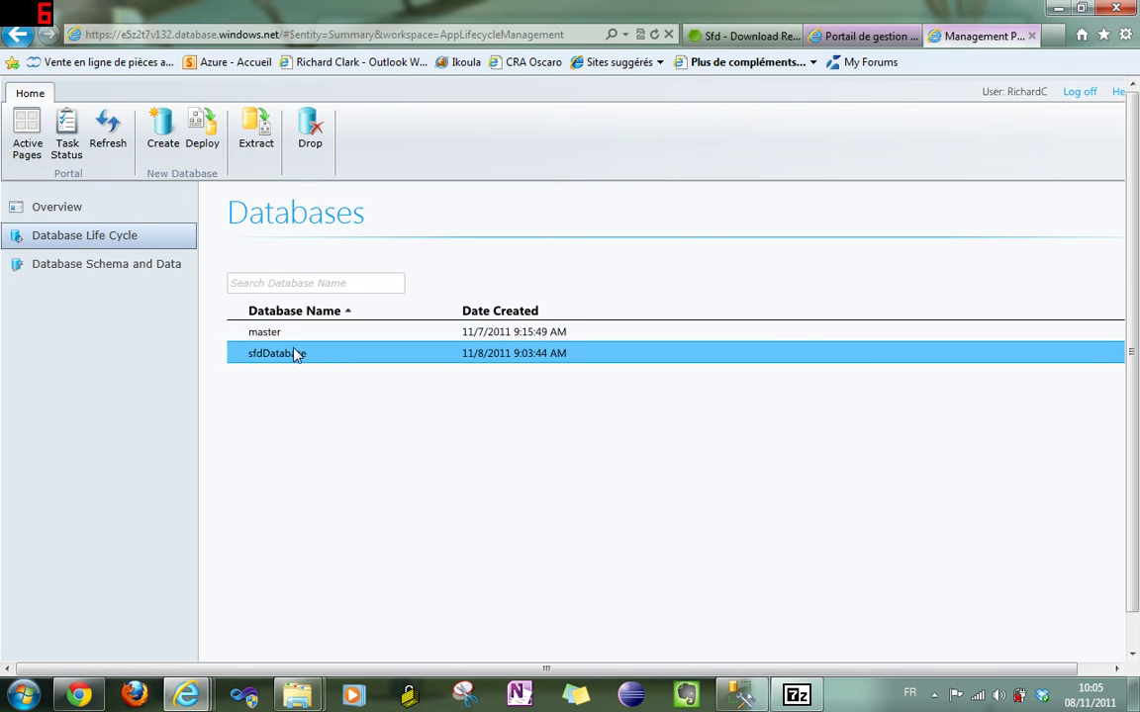
{"action": "left_click", "coordinate": [86, 266]}
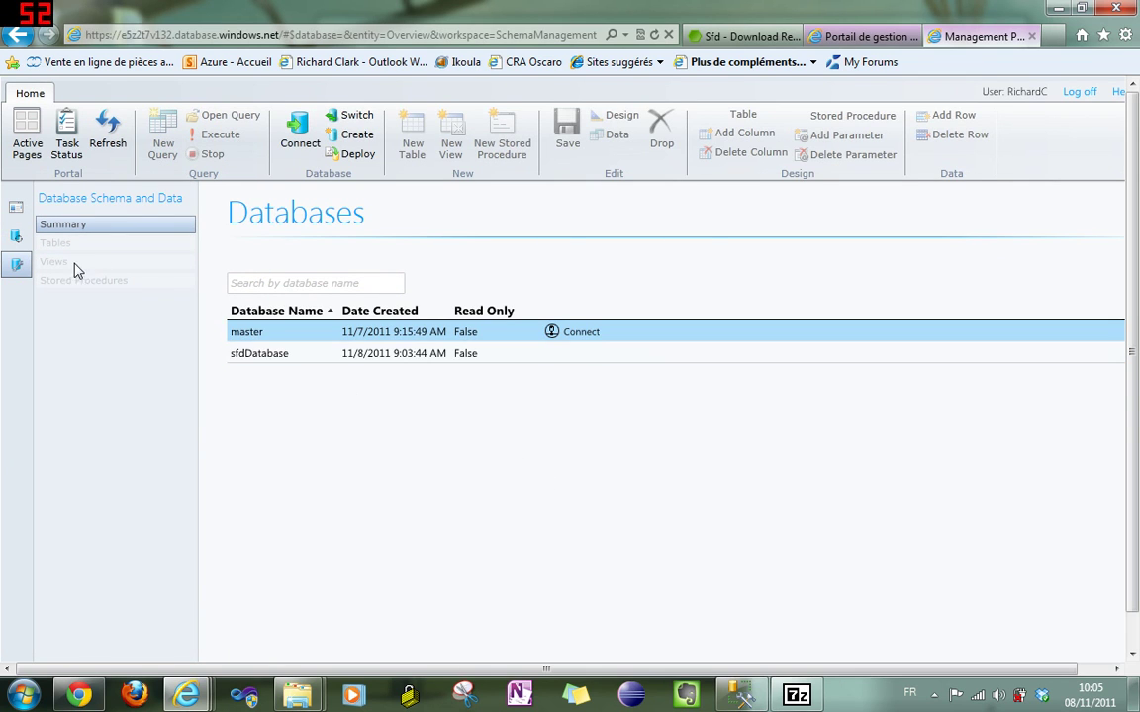
{"action": "left_click", "coordinate": [295, 358]}
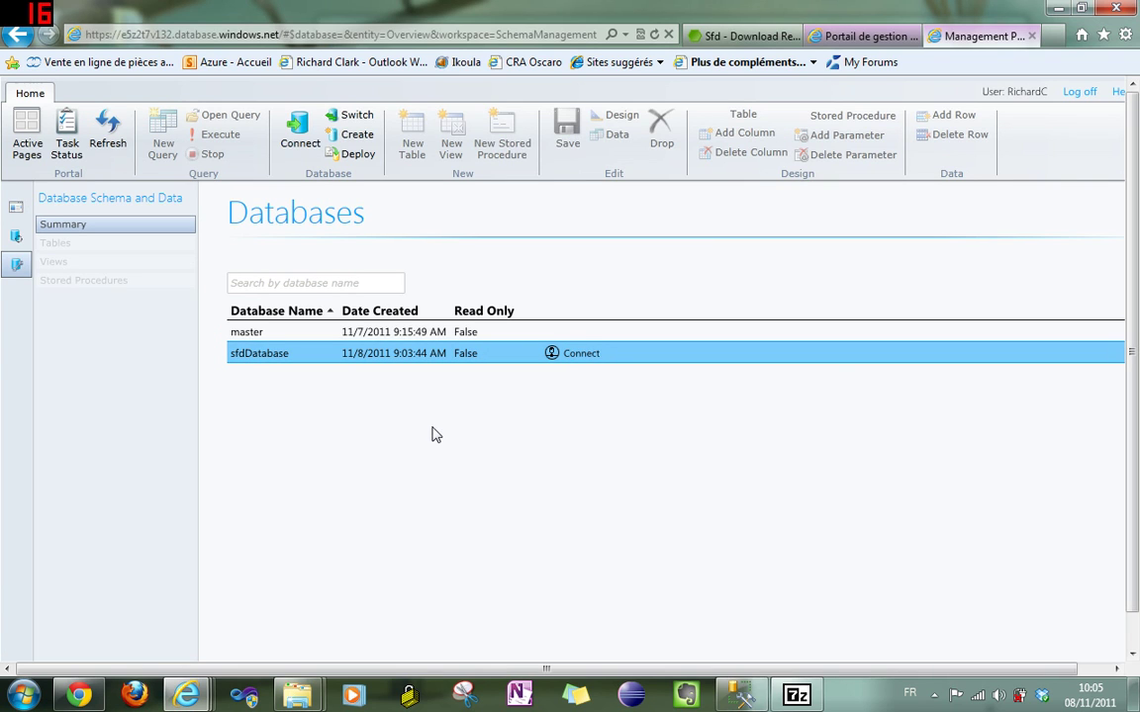
{"action": "left_click", "coordinate": [553, 354]}
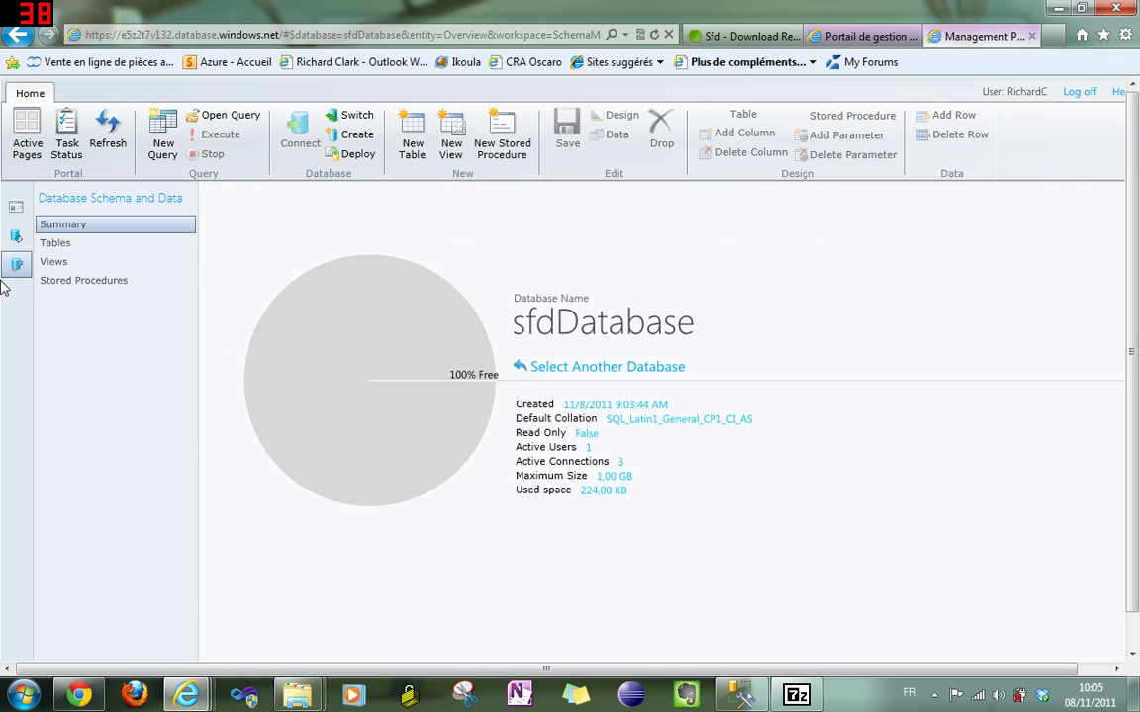
{"action": "left_click", "coordinate": [45, 247]}
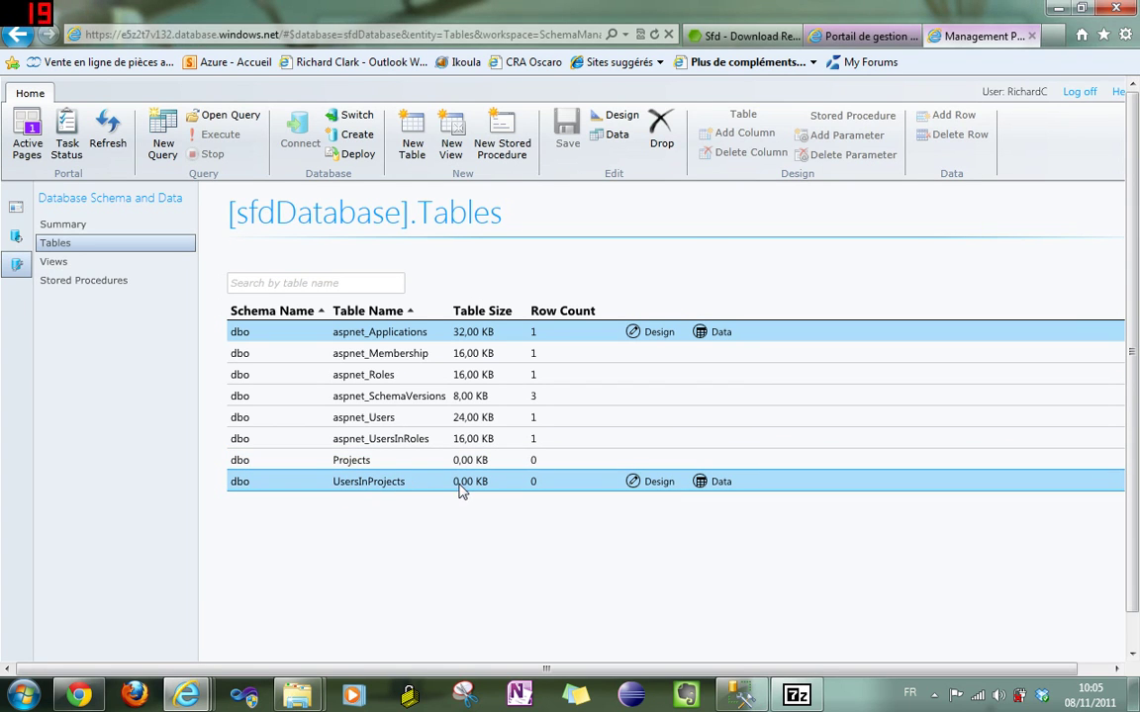
{"action": "left_click", "coordinate": [732, 698]}
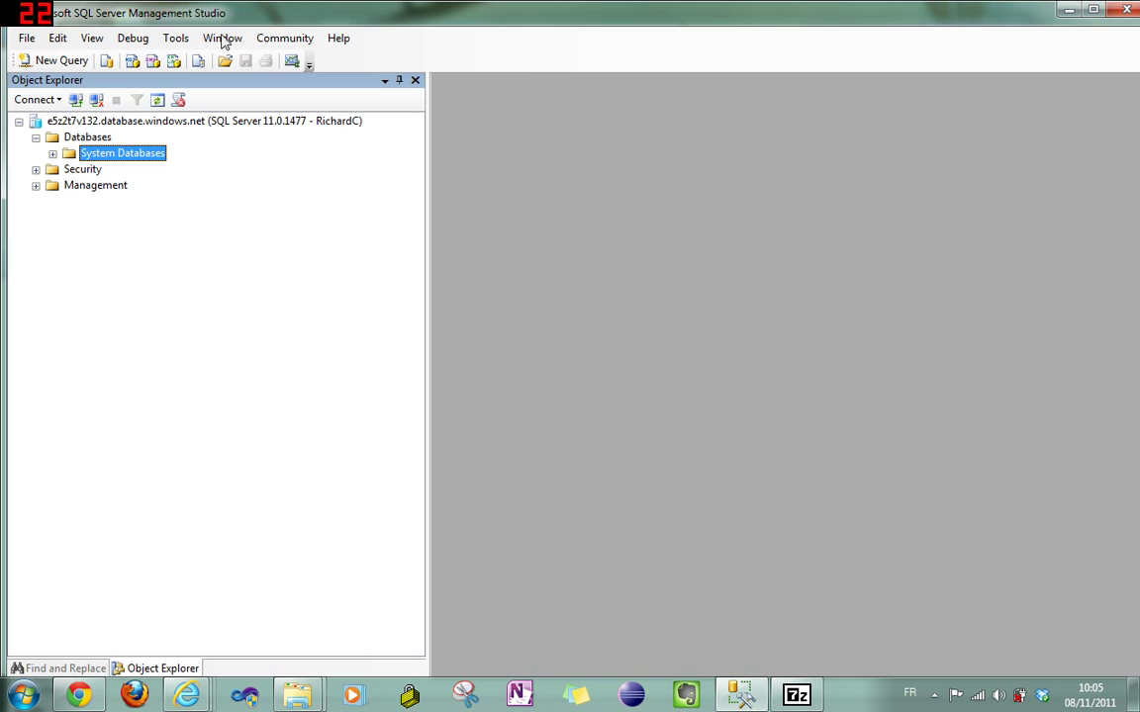
- Refresh the Databases folder in Object Explorer and expand sfdDatabase and its Tables folder
{"action": "left_click", "coordinate": [52, 136]}
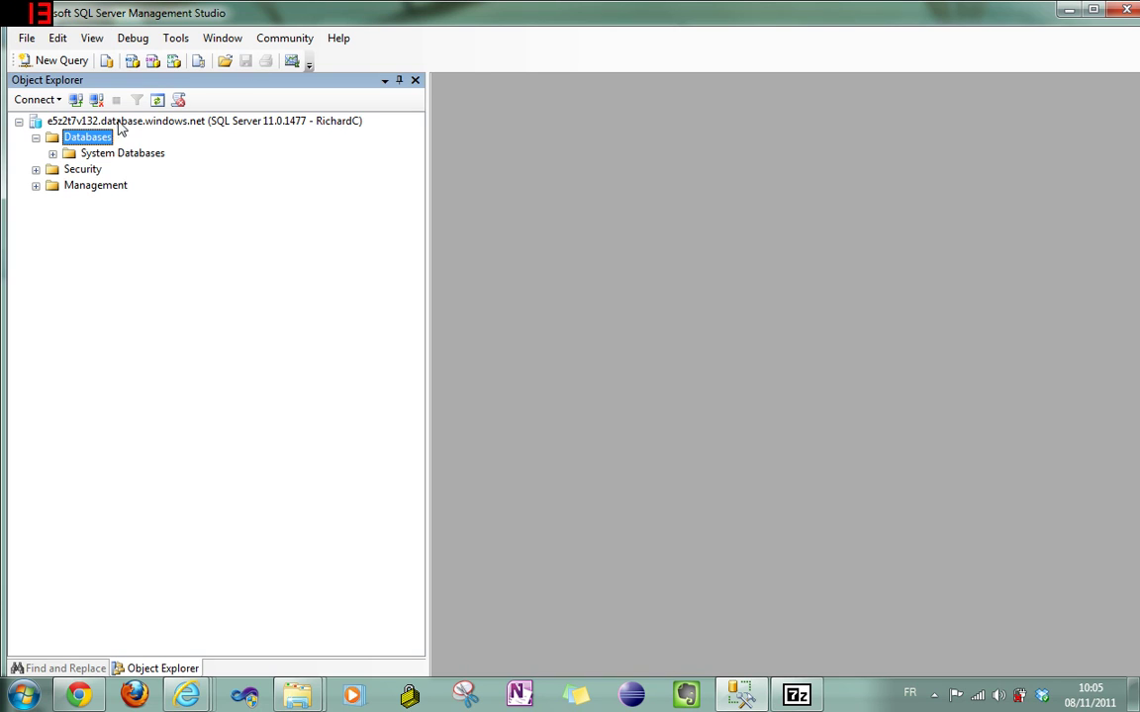
{"action": "left_click", "coordinate": [157, 103]}
{"action": "left_click", "coordinate": [94, 169]}
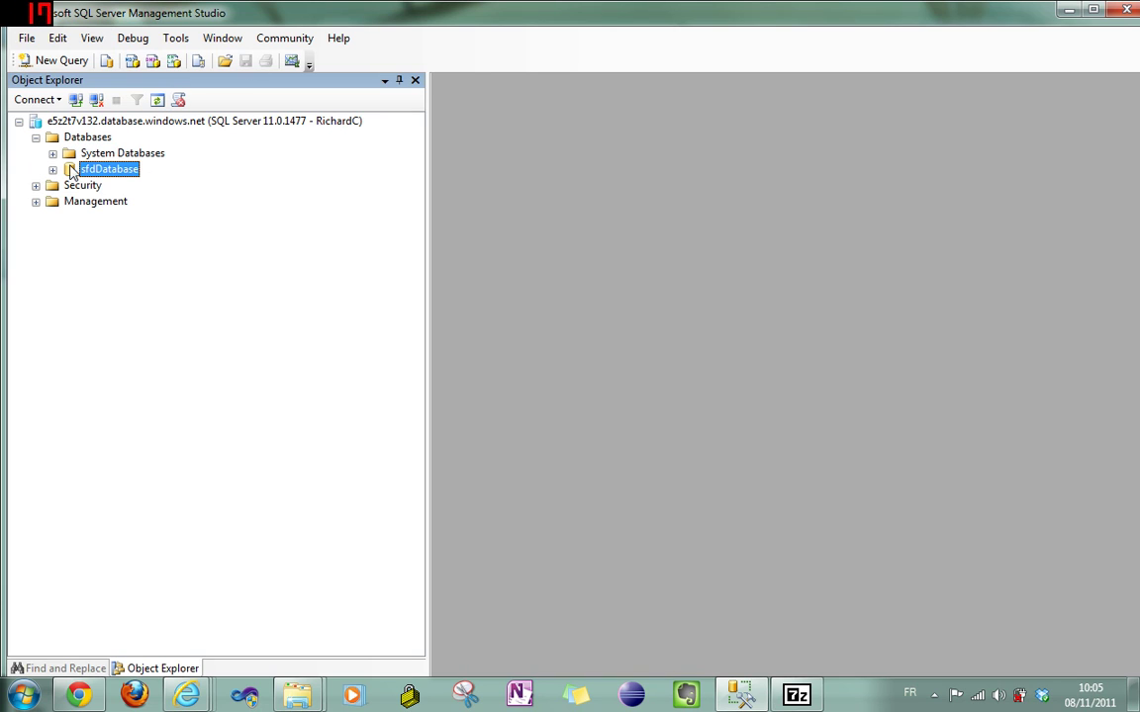
{"action": "left_click", "coordinate": [53, 170]}
{"action": "left_click", "coordinate": [69, 185]}
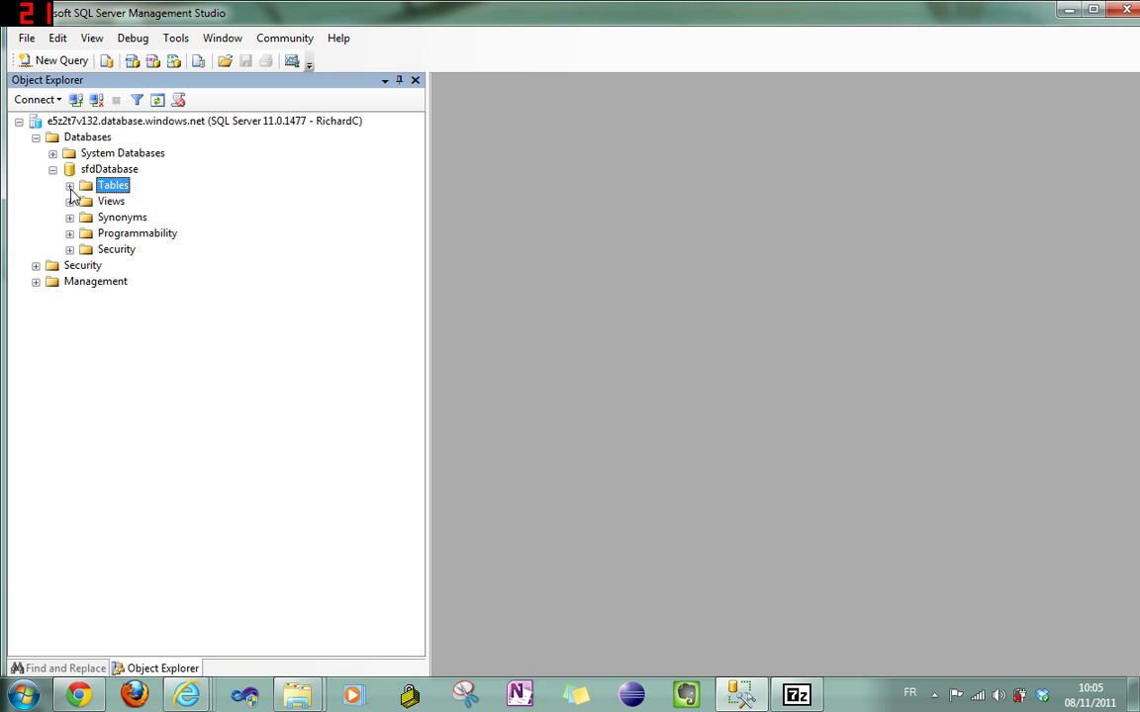